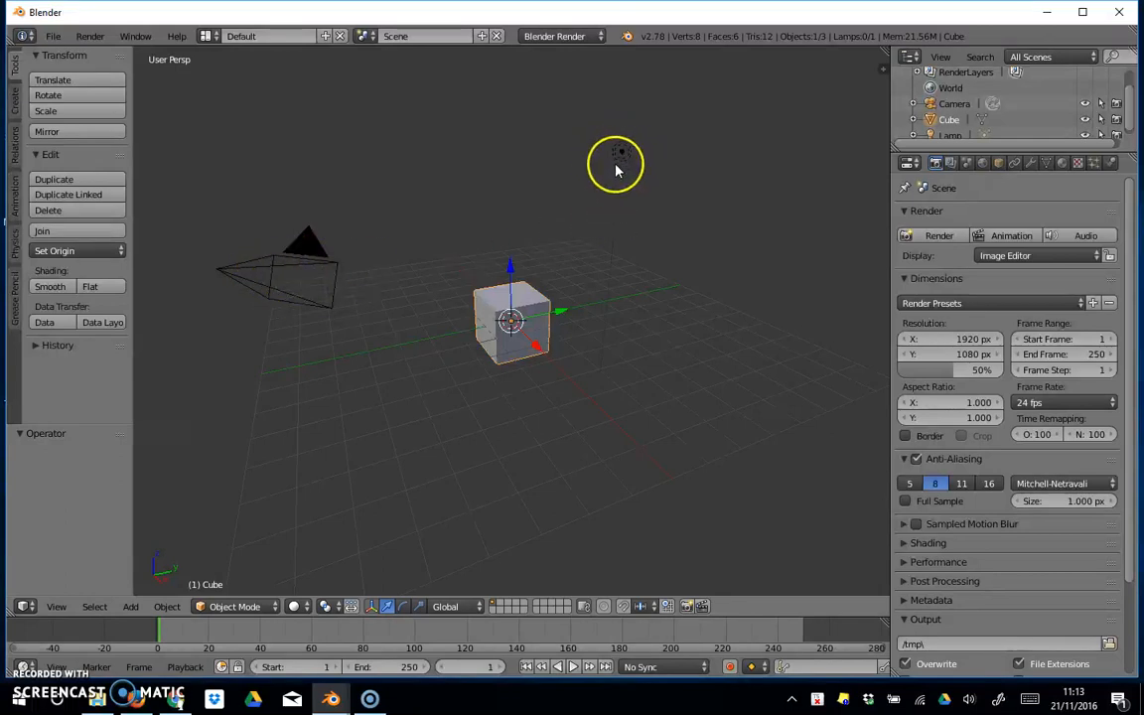
Render the default cube scene and return to the 3D view.
{"action": "key", "text": "F12"}
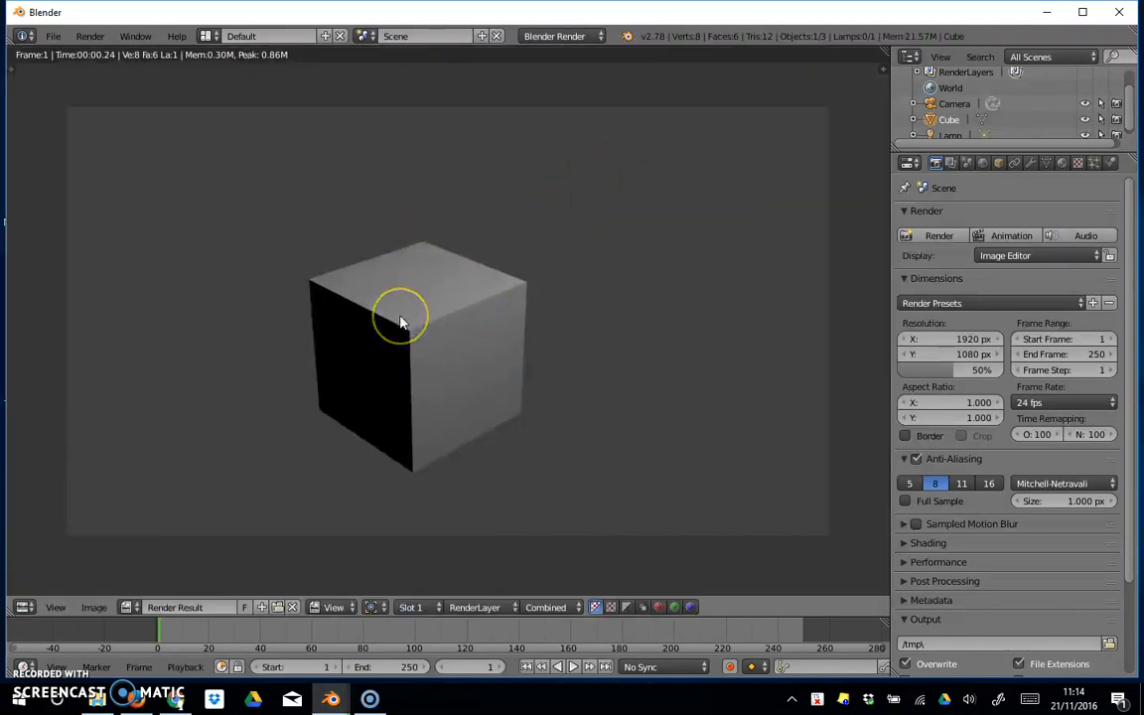
{"action": "key", "text": "Escape"}
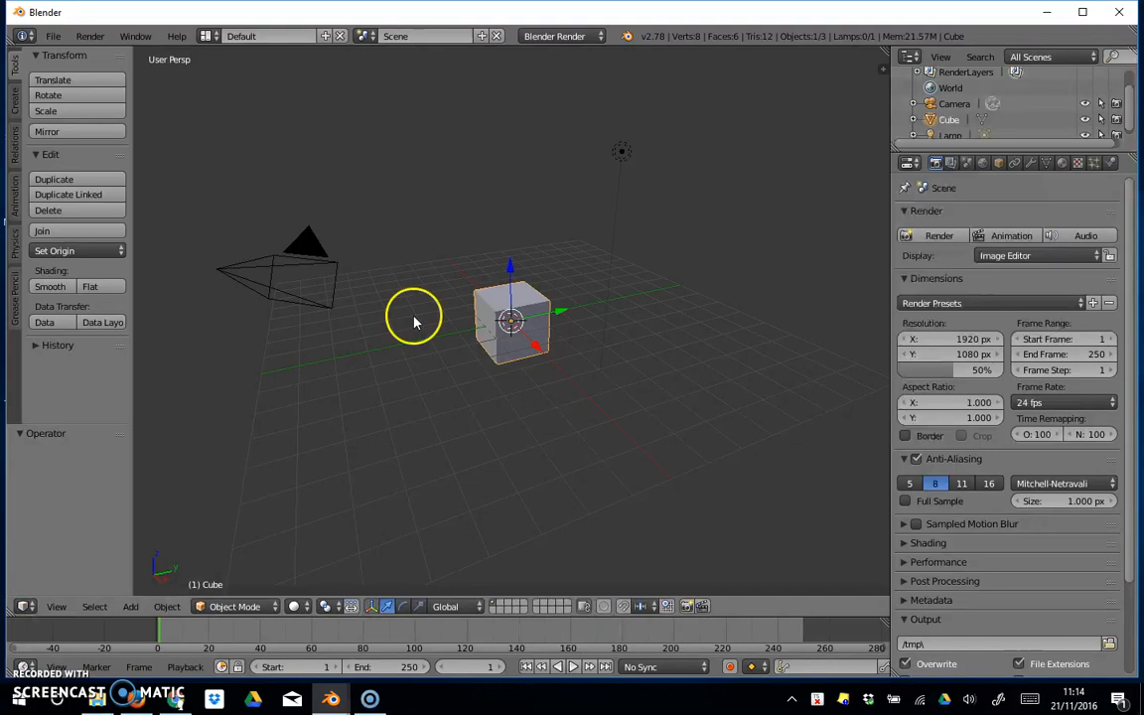
Select the lamp, enlarge the Outliner, and test-render the cube with the lamp temporarily excluded from rendering.
{"action": "right_click", "coordinate": [622, 154]}
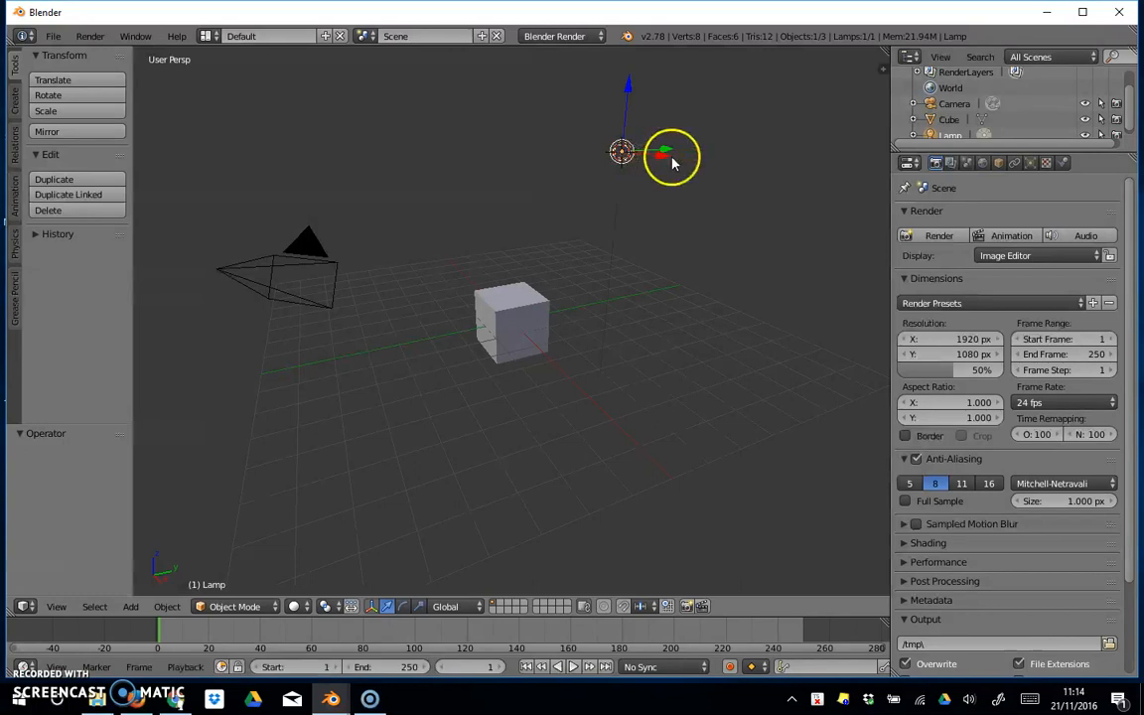
{"action": "left_click_drag", "start_coordinate": [1130, 120], "coordinate": [1128, 132]}
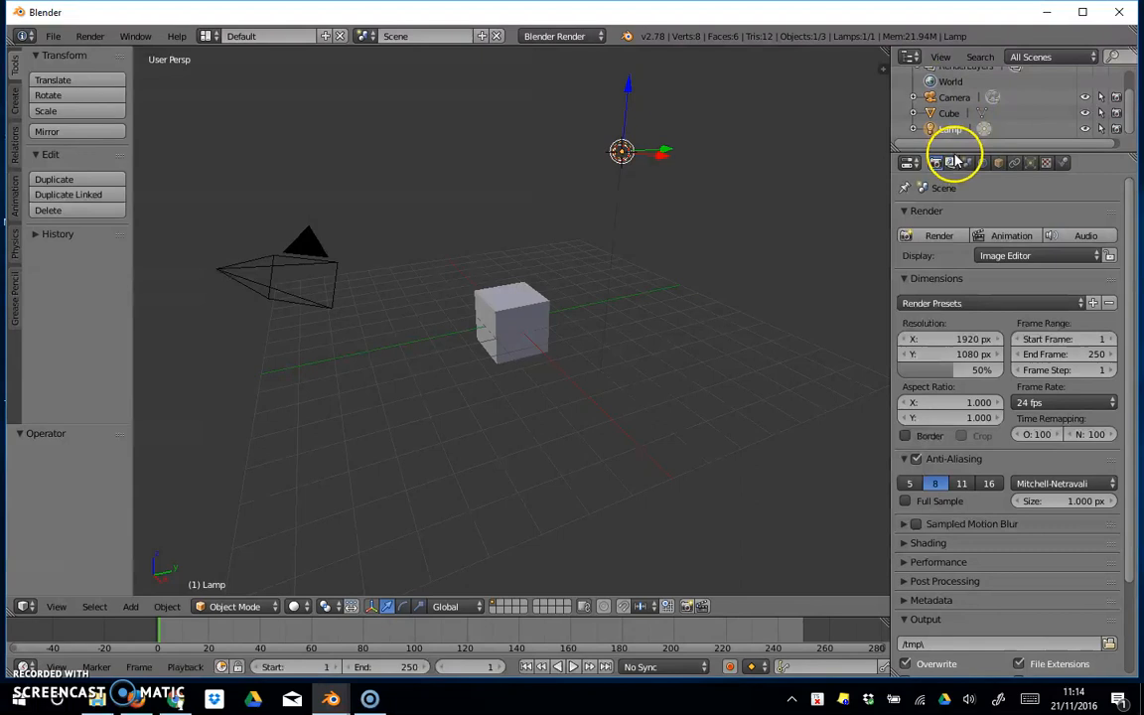
{"action": "left_click_drag", "start_coordinate": [952, 149], "coordinate": [951, 204]}
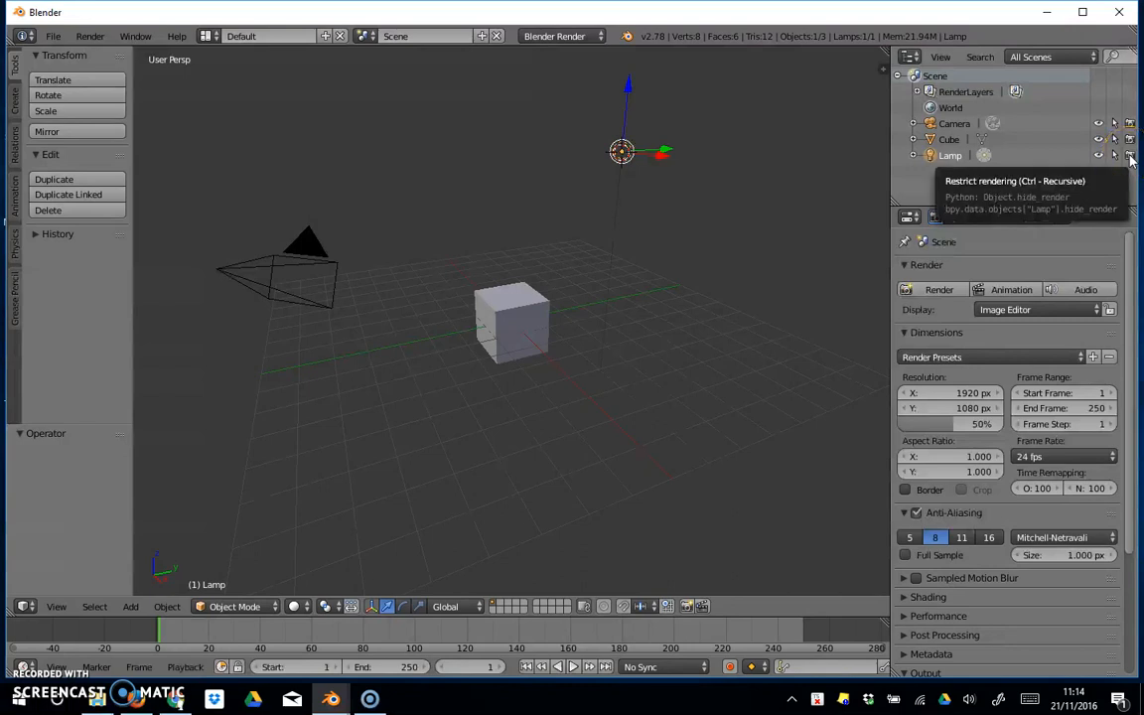
{"action": "left_click", "coordinate": [1129, 156]}
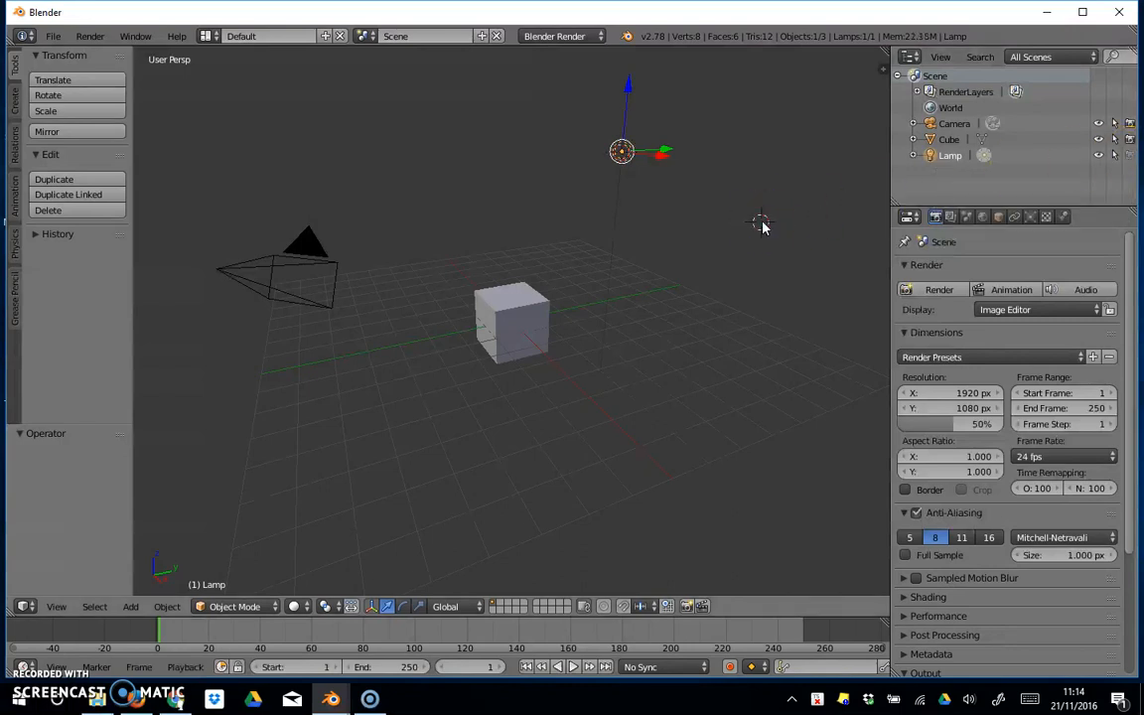
{"action": "key", "text": "F12"}
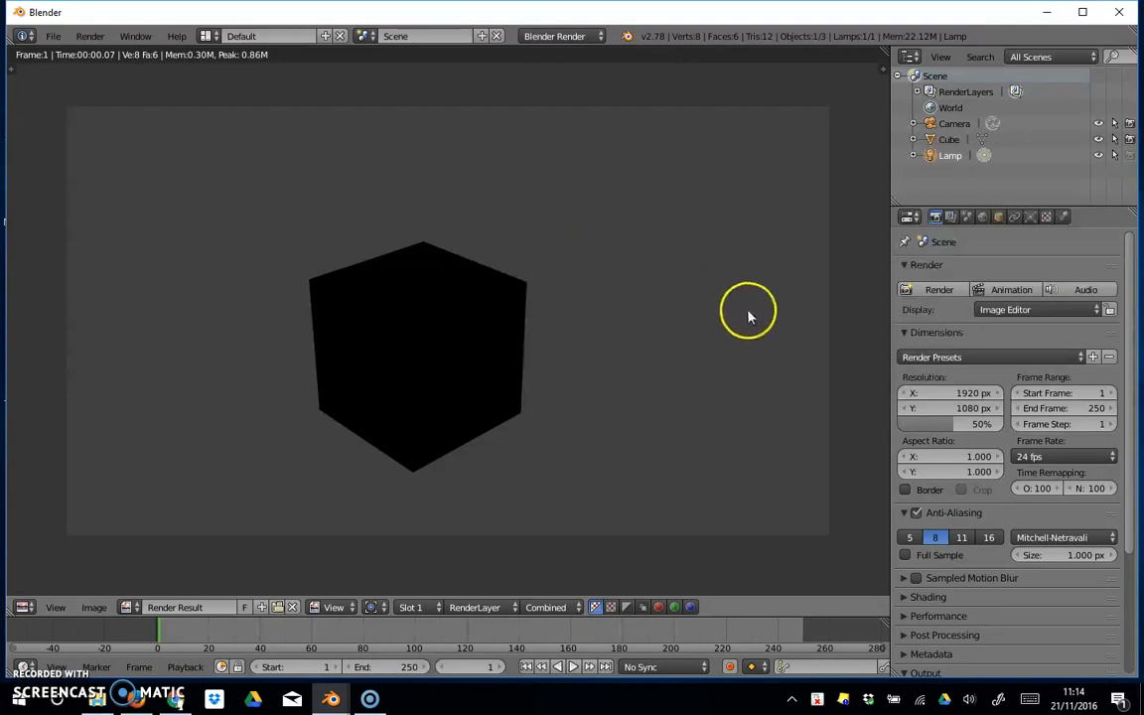
{"action": "key", "text": "Escape"}
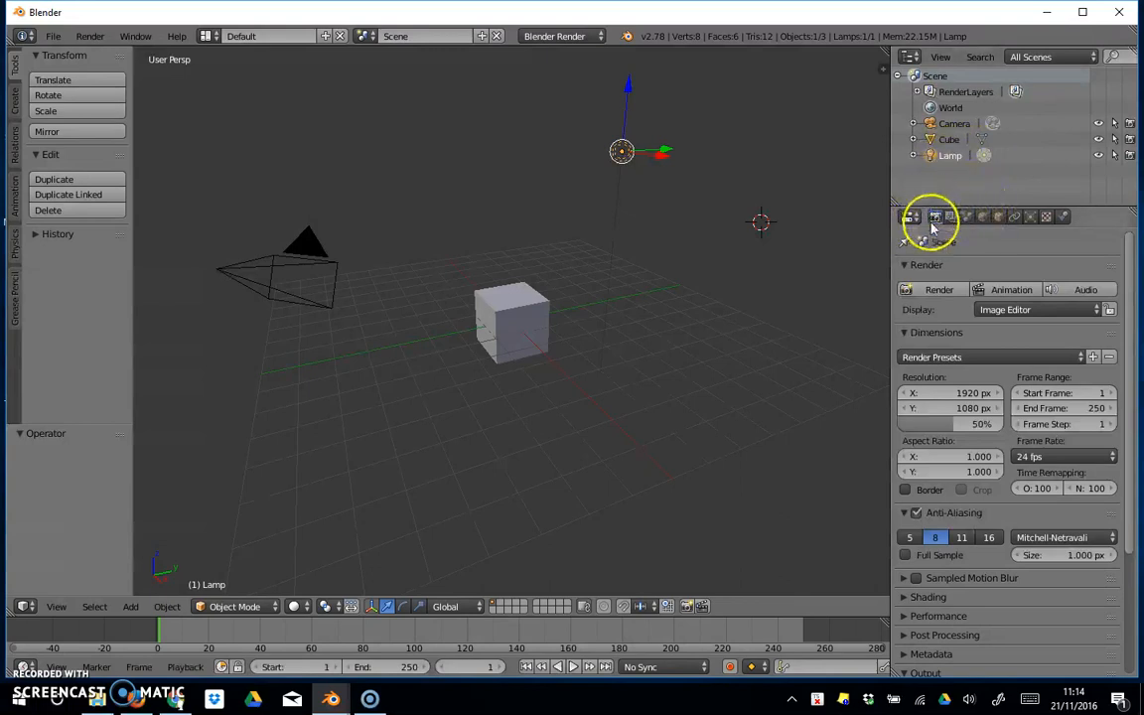
Change the lamp's type to Spot and render the cube to check the lighting.
{"action": "left_click", "coordinate": [1030, 218]}
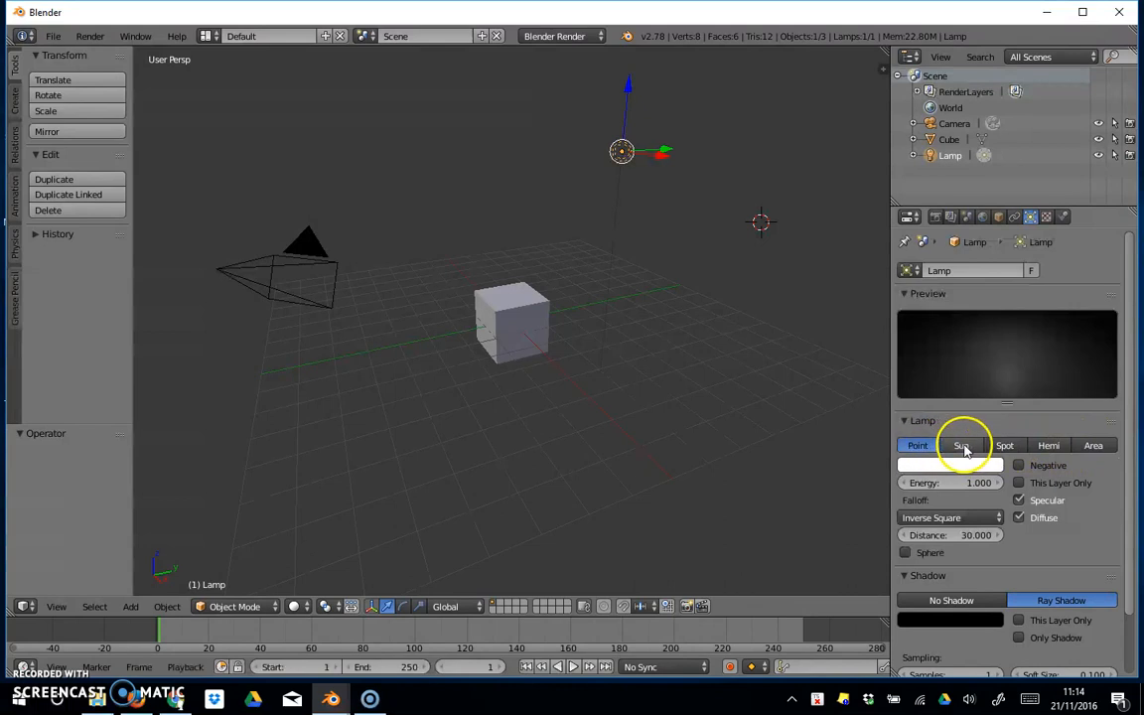
{"action": "left_click", "coordinate": [1006, 446]}
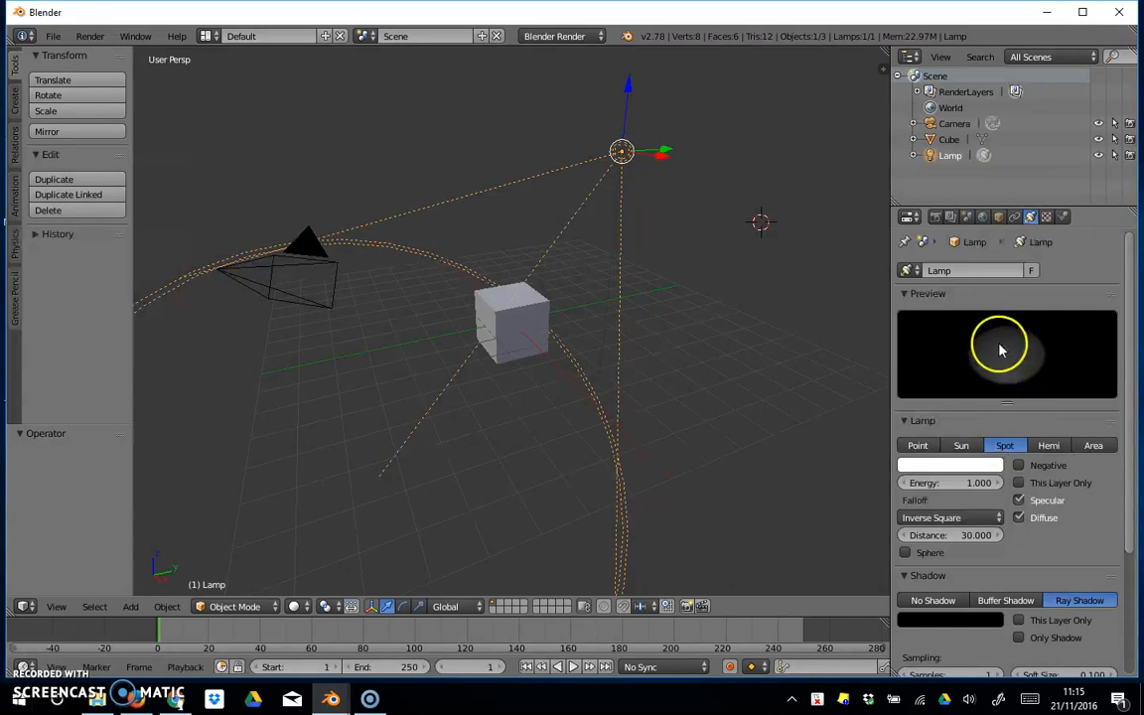
{"action": "key", "text": "F12"}
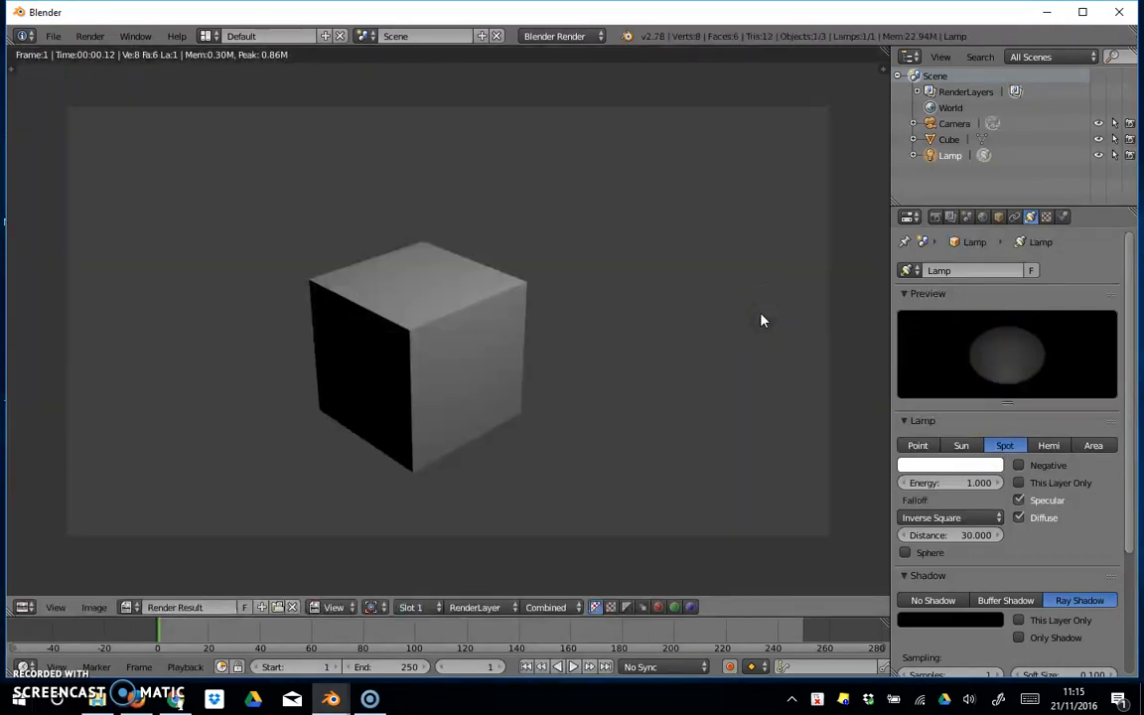
{"action": "key", "text": "Escape"}
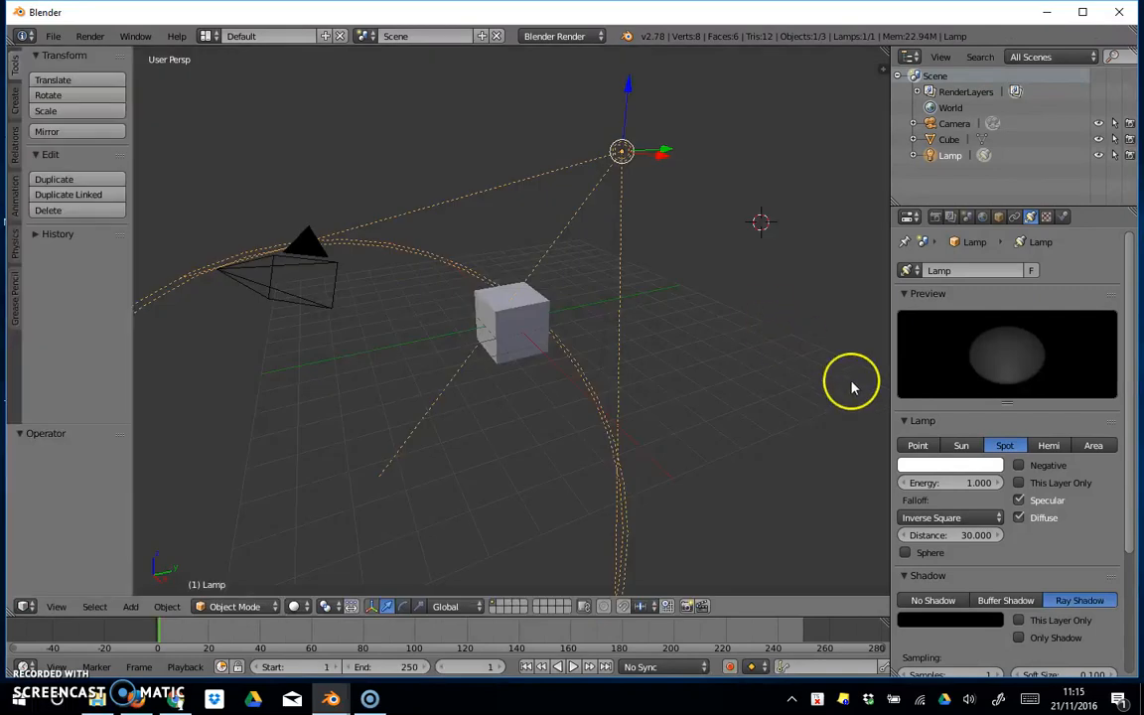
Narrow the spot lamp's shape size to about 11.8° and render the cube.
{"action": "scroll", "coordinate": [1010, 471], "scroll_direction": "down", "scroll_amount": 5}
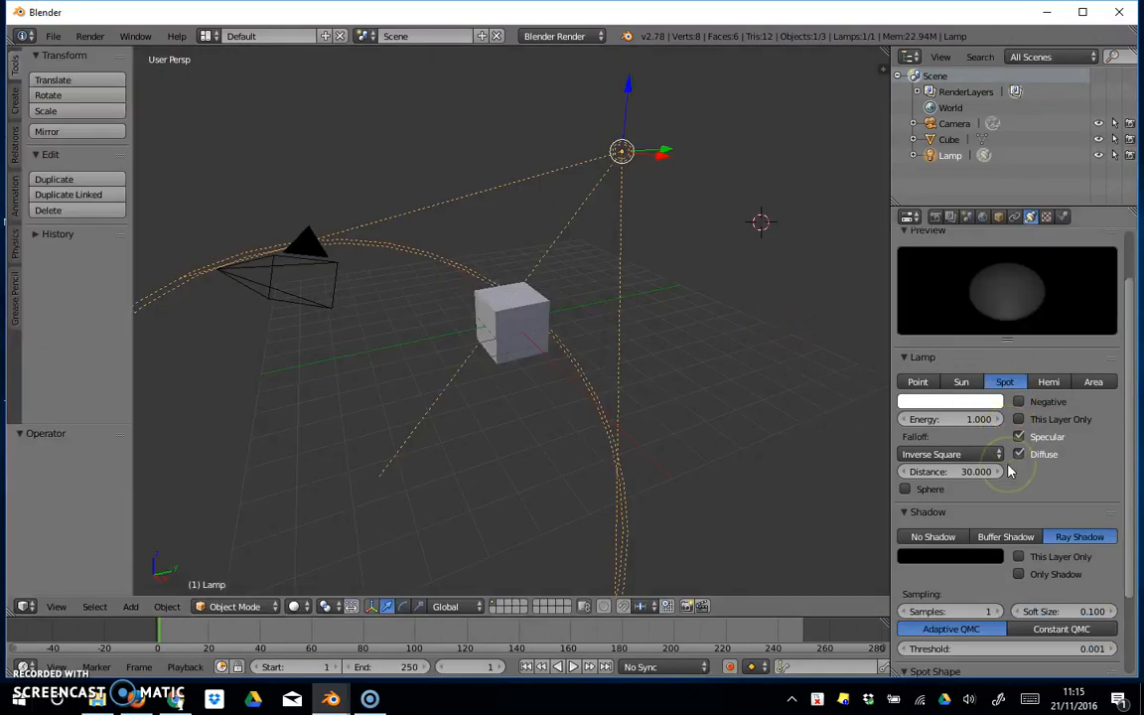
{"action": "left_click_drag", "start_coordinate": [968, 592], "coordinate": [462, 548]}
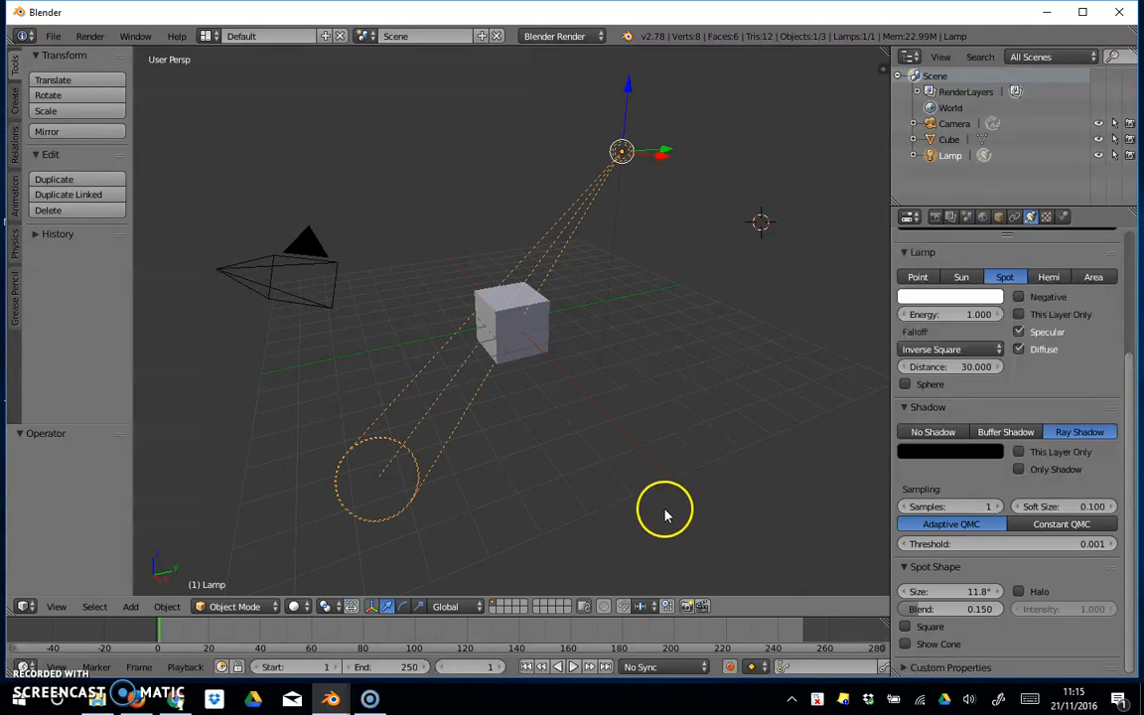
{"action": "key", "text": "F12"}
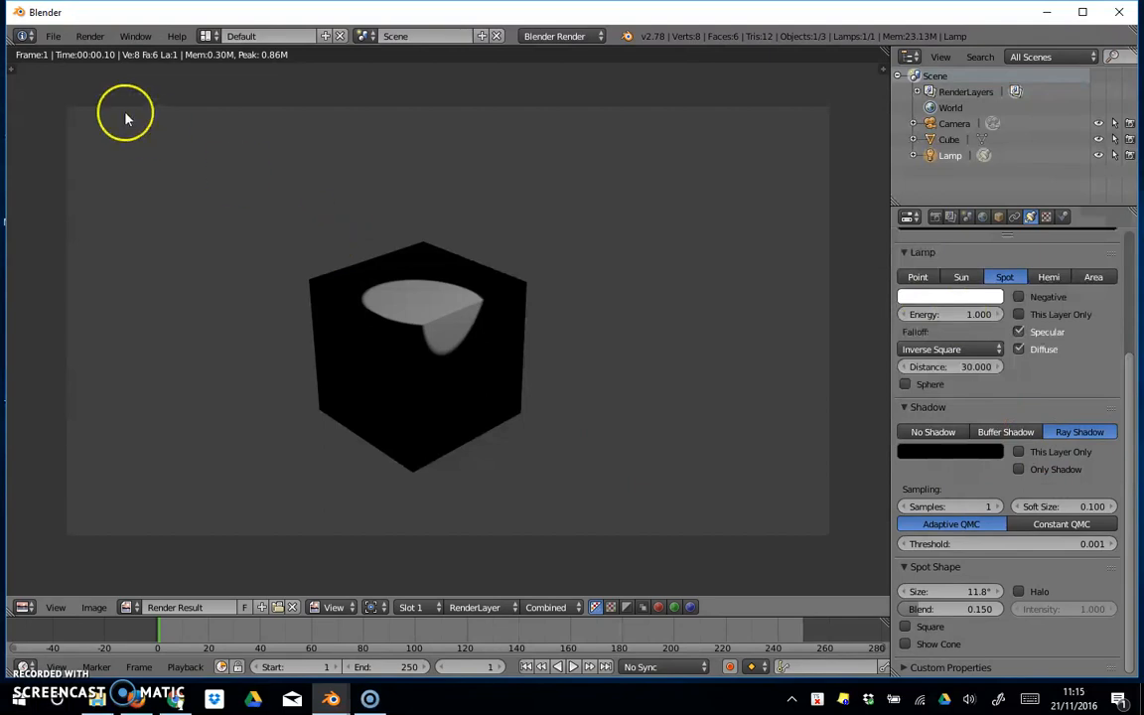
Open the recent file Lighting Scene.blend.
{"action": "left_click", "coordinate": [54, 36]}
{"action": "mouse_move", "coordinate": [80, 85]}
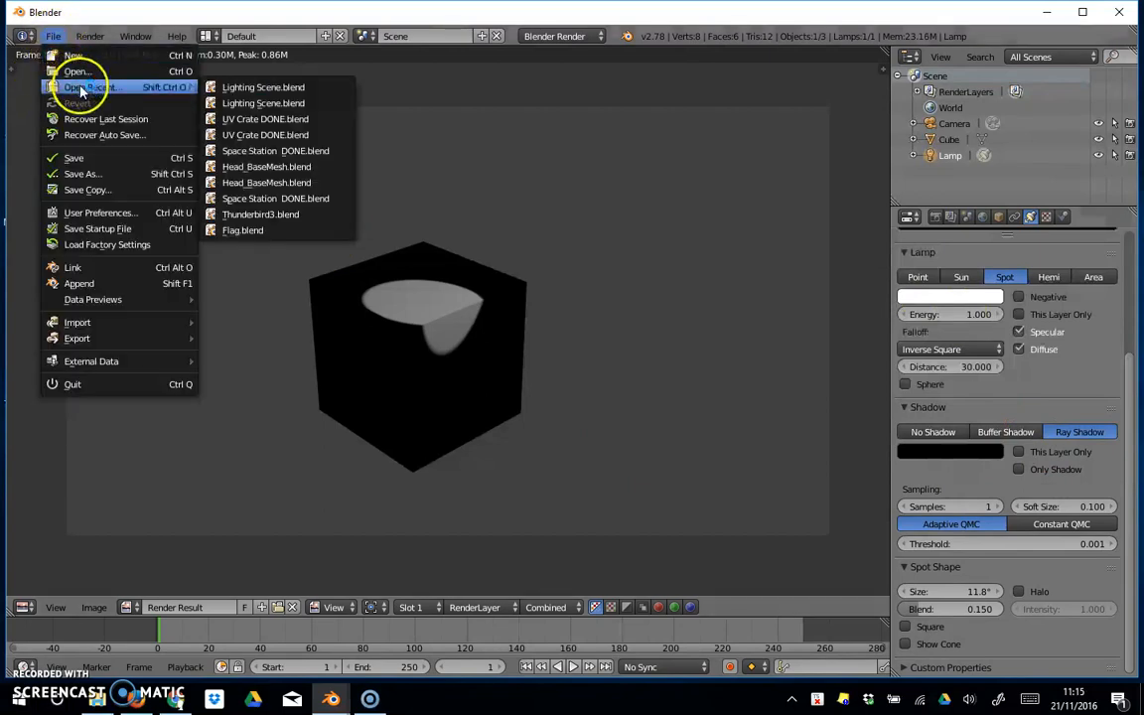
{"action": "left_click", "coordinate": [250, 89]}
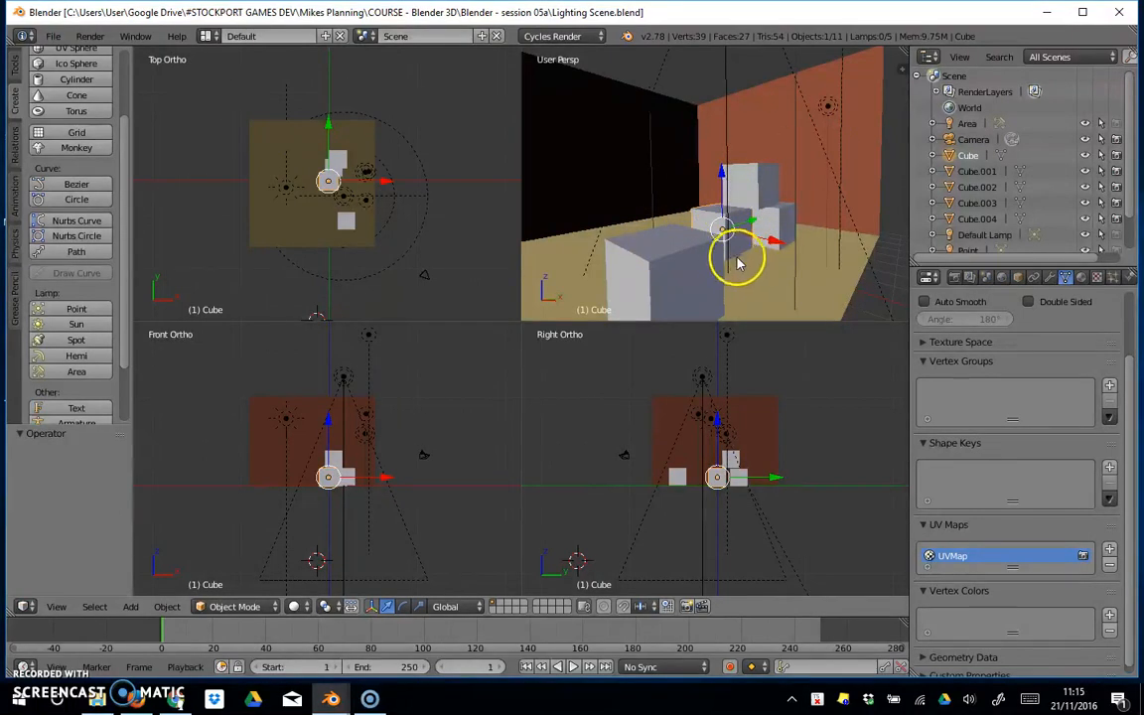
Switch the render engine to Blender Render and render the lighting scene.
{"action": "scroll", "coordinate": [1132, 159], "scroll_direction": "down", "scroll_amount": 1}
{"action": "scroll", "coordinate": [1135, 169], "scroll_direction": "down", "scroll_amount": 1}
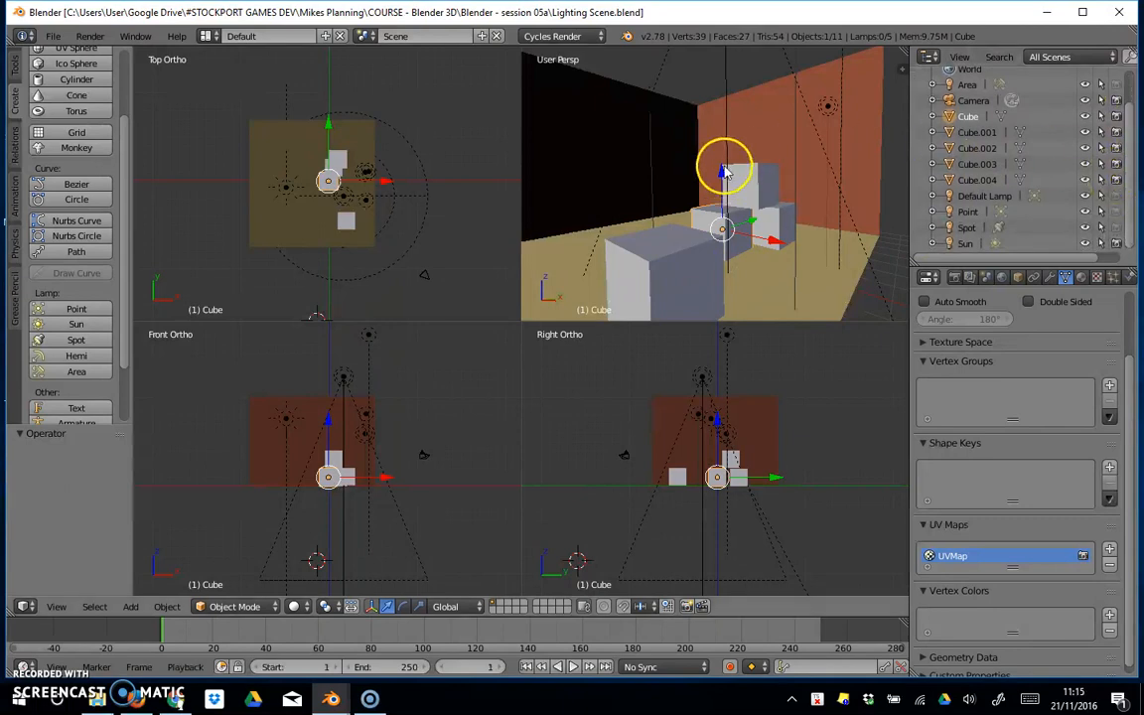
{"action": "left_click", "coordinate": [551, 36]}
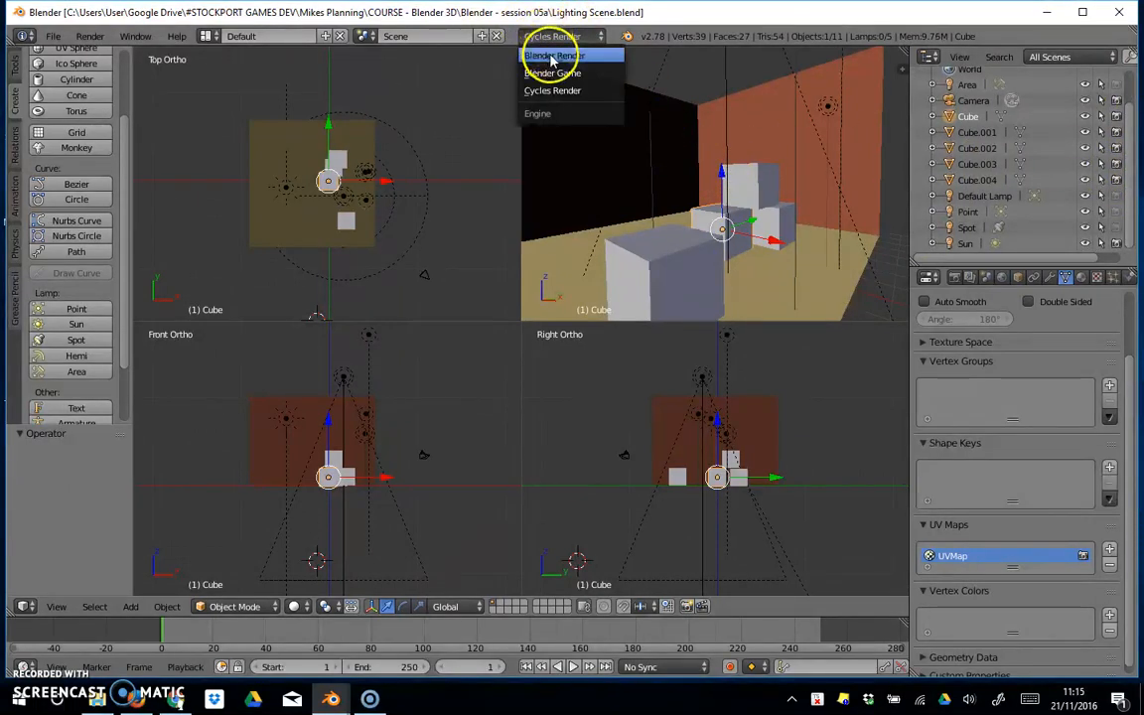
{"action": "left_click", "coordinate": [559, 57]}
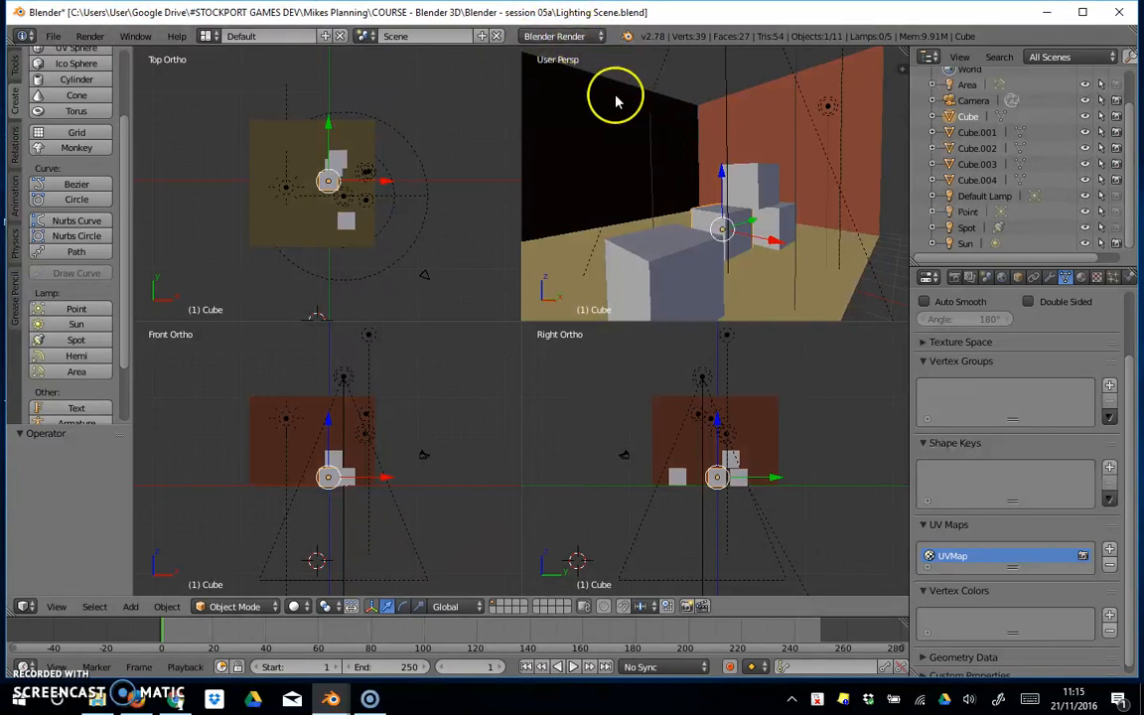
{"action": "key", "text": "F12"}
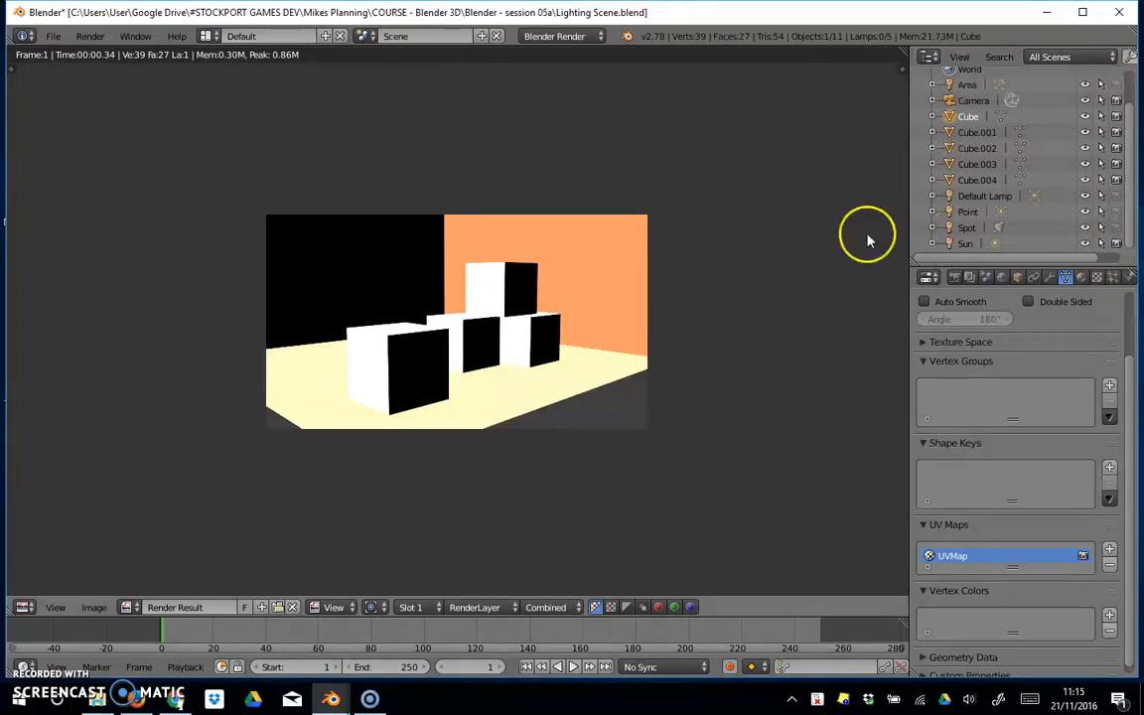
{"action": "key", "text": "Escape"}
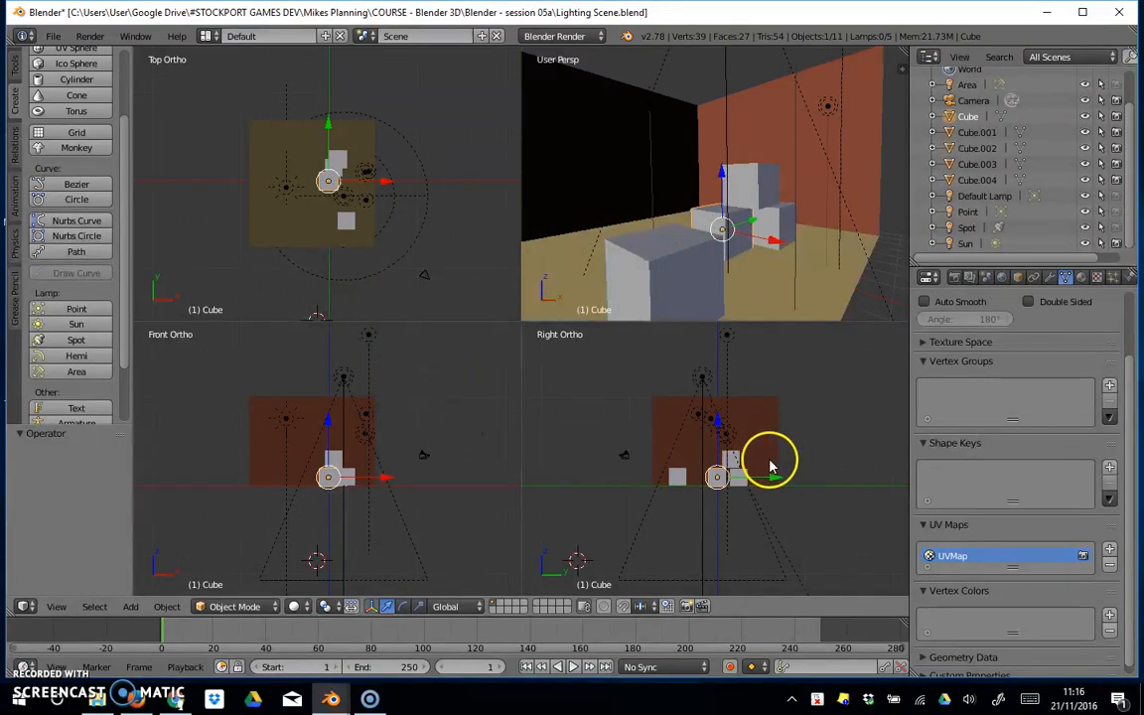
Move the Sun lamp about 8.9 units along the X axis and render the scene again.
{"action": "left_click_drag", "start_coordinate": [718, 421], "coordinate": [718, 387]}
{"action": "key", "text": "ctrl+z"}
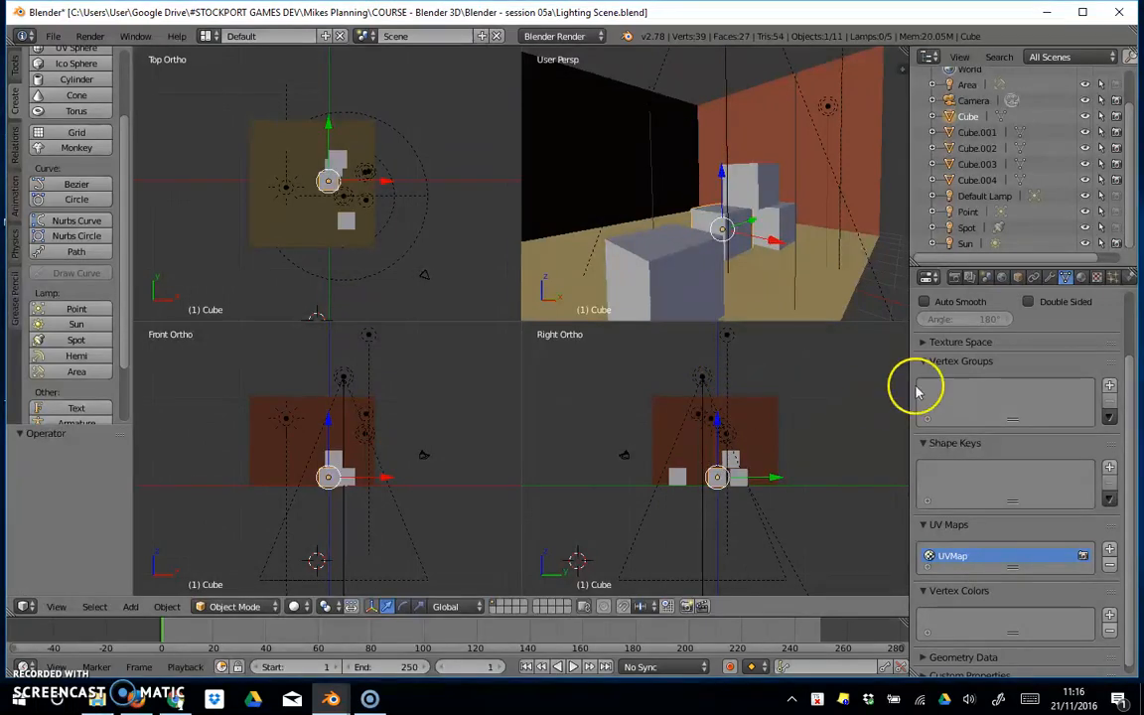
{"action": "left_click", "coordinate": [963, 242]}
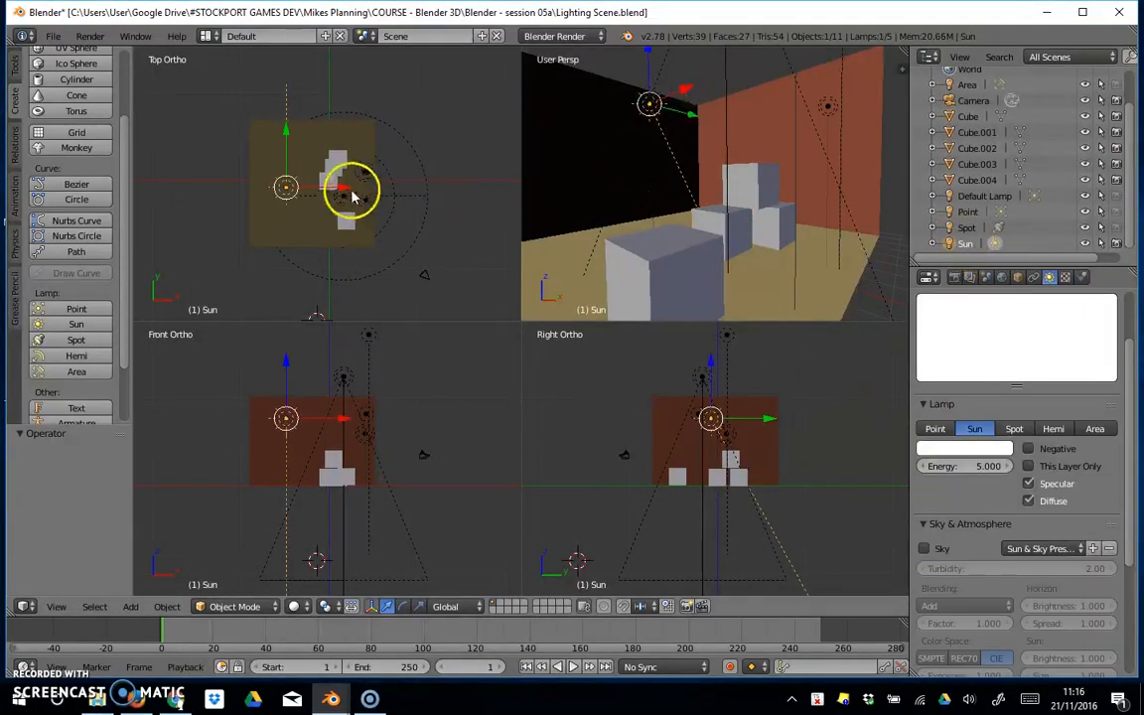
{"action": "left_click_drag", "start_coordinate": [344, 185], "coordinate": [435, 196]}
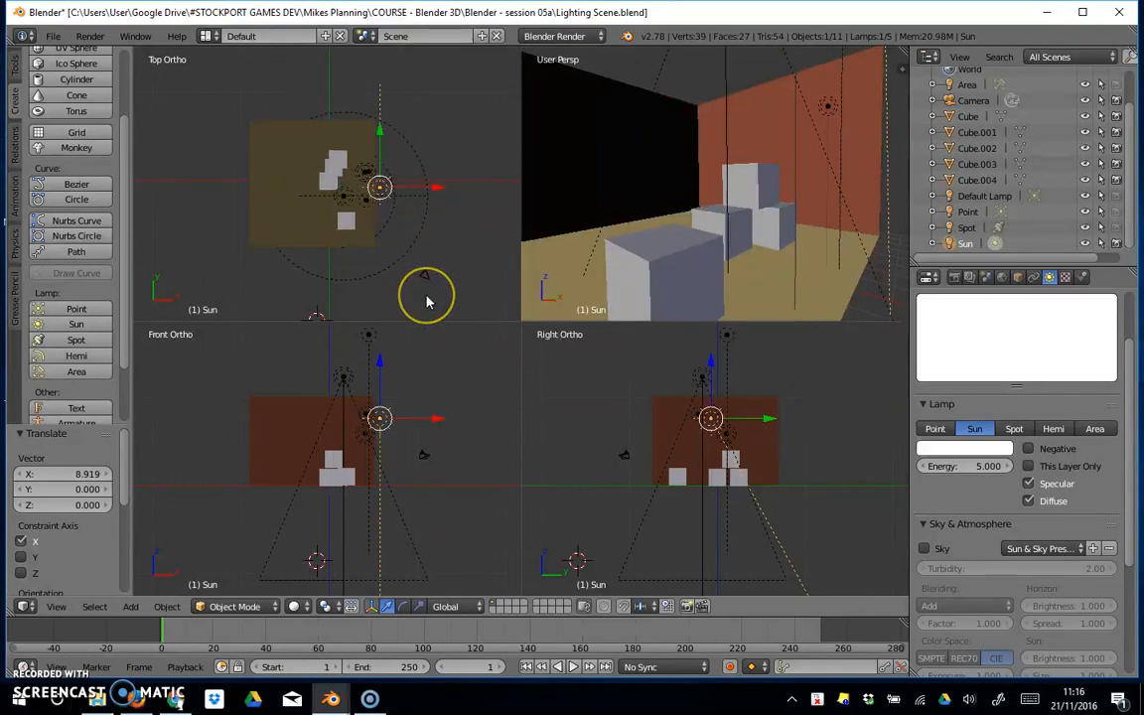
{"action": "key", "text": "F12"}
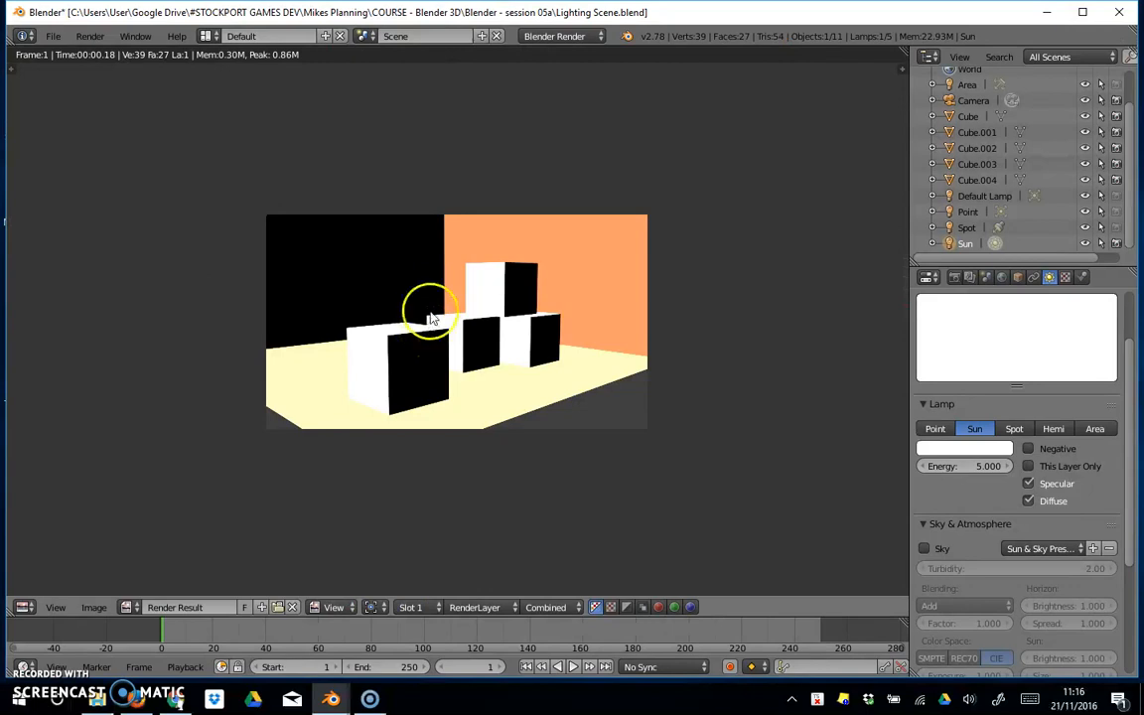
{"action": "key", "text": "Escape"}
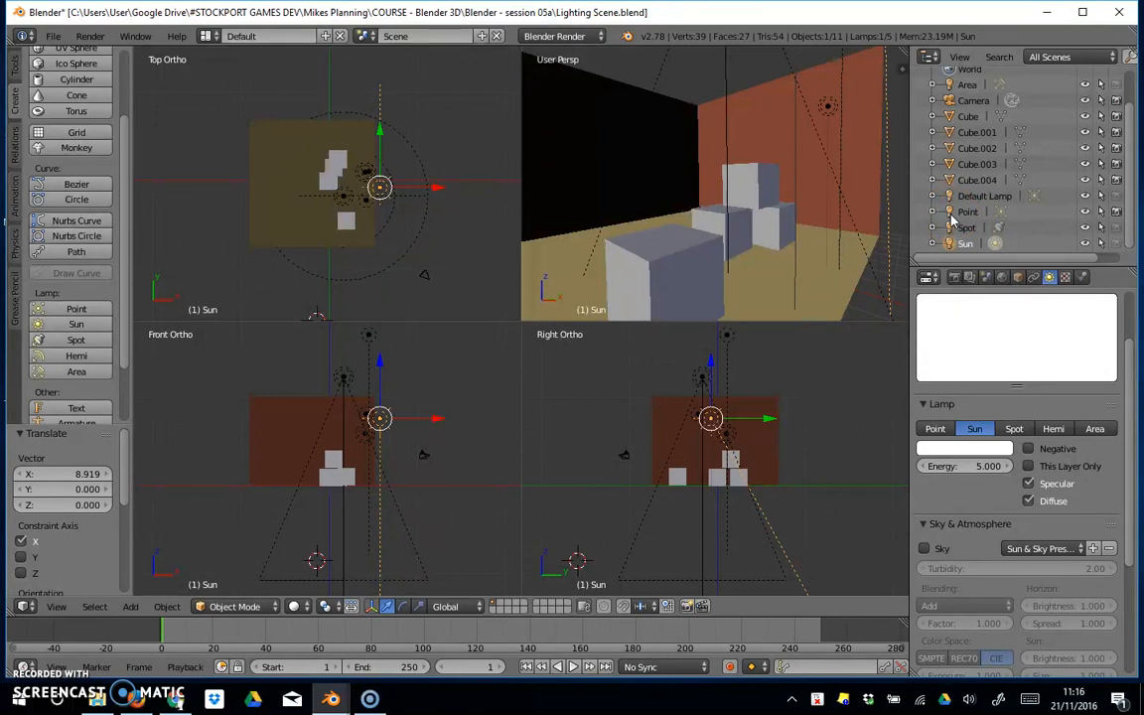
Render the scene with the Area lamp enabled for rendering and the Point lamp excluded.
{"action": "left_click", "coordinate": [1116, 212]}
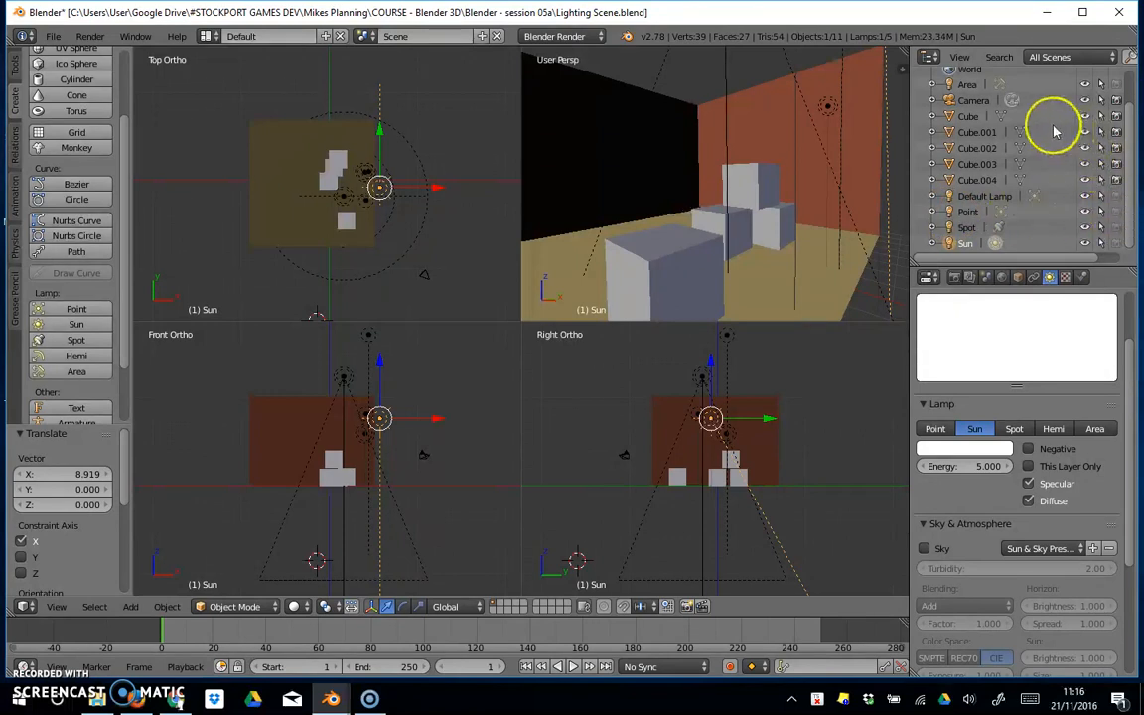
{"action": "scroll", "coordinate": [1032, 149], "scroll_direction": "up", "scroll_amount": 2}
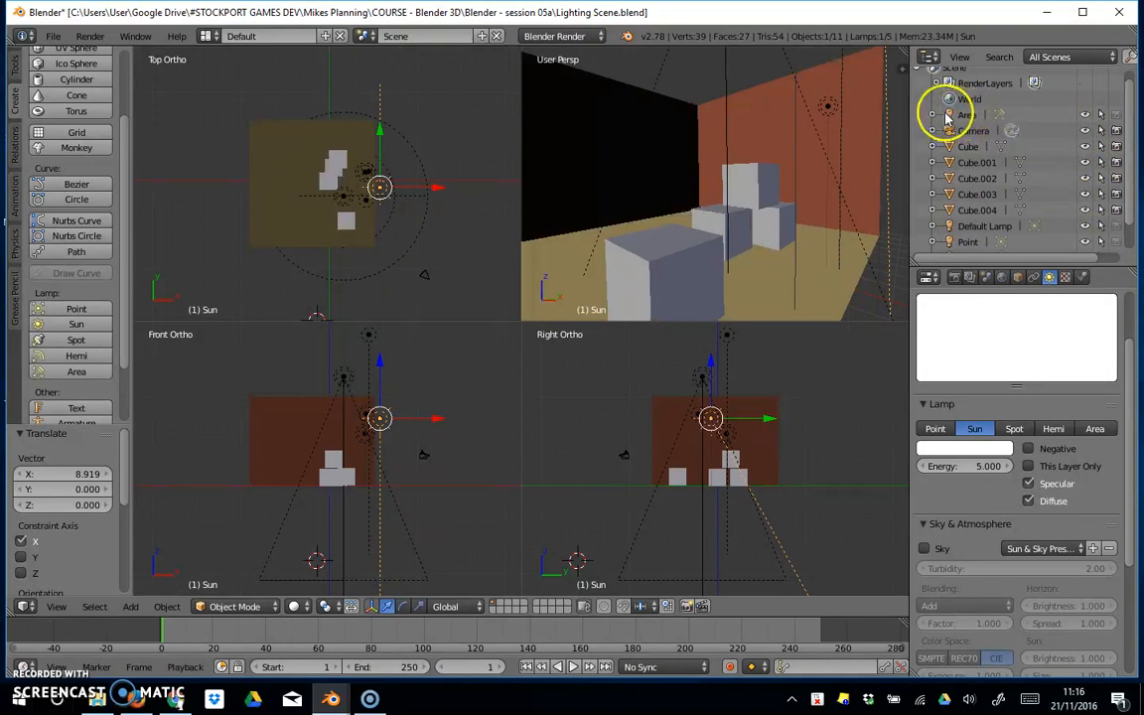
{"action": "left_click", "coordinate": [1115, 115]}
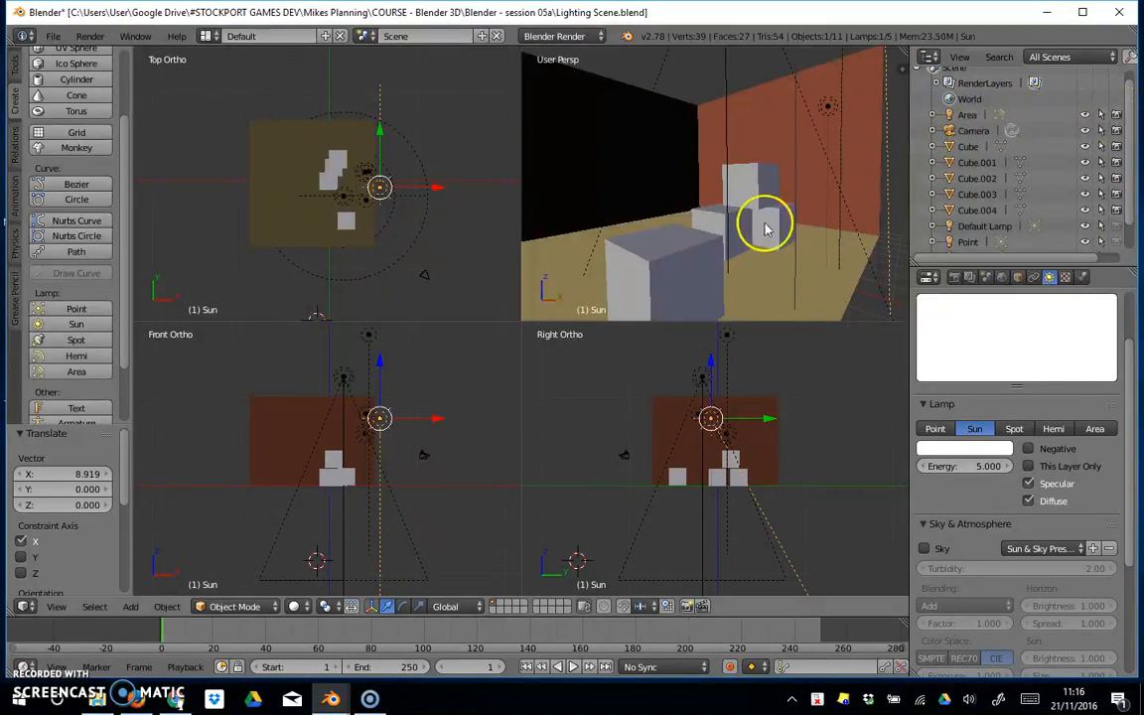
{"action": "key", "text": "F12"}
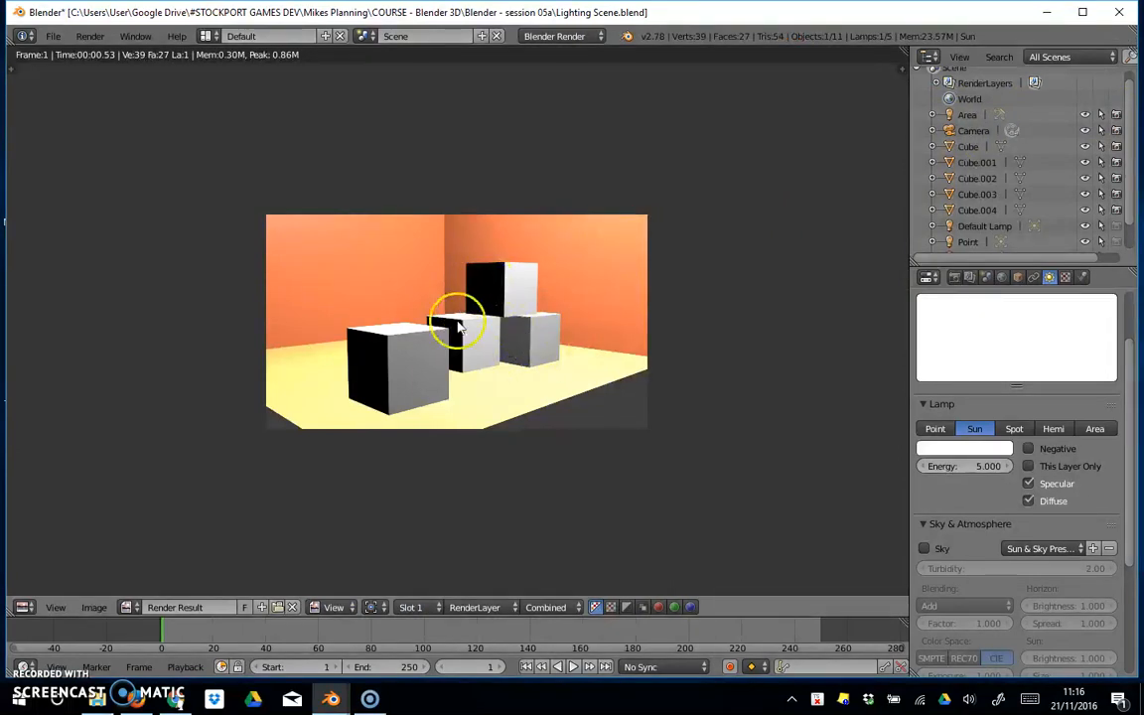
{"action": "key", "text": "Escape"}
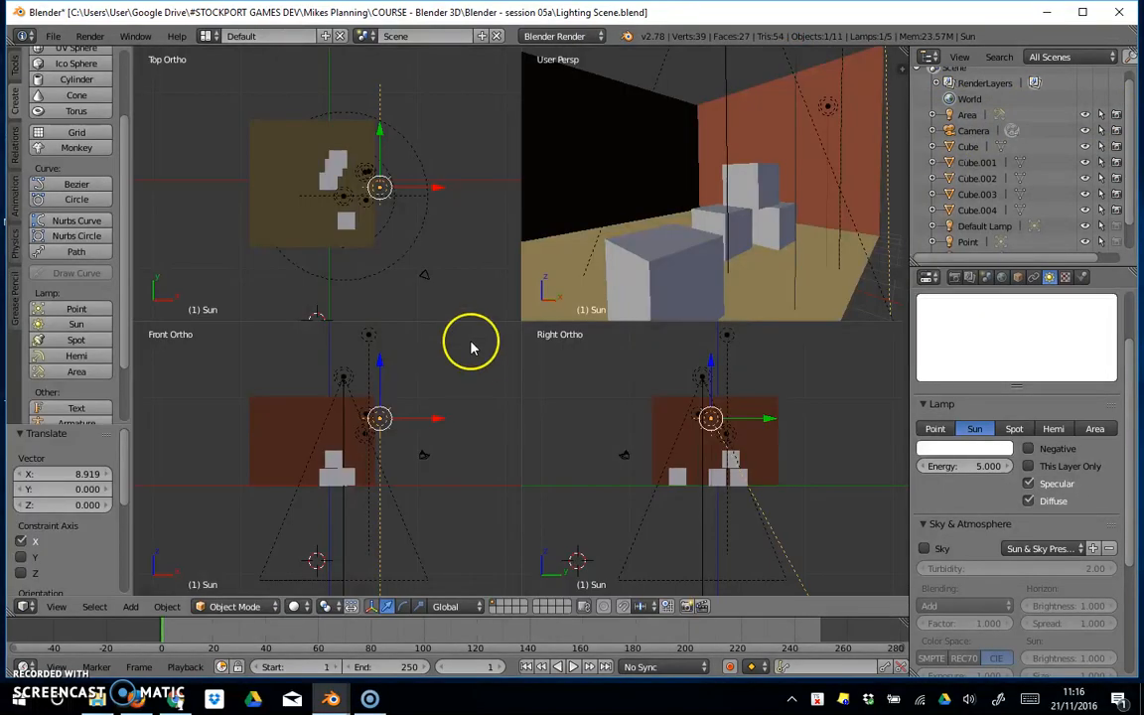
Set the Area lamp's square size to about 0.811 and render the lighting scene.
{"action": "scroll", "coordinate": [776, 203], "scroll_direction": "down", "scroll_amount": 4}
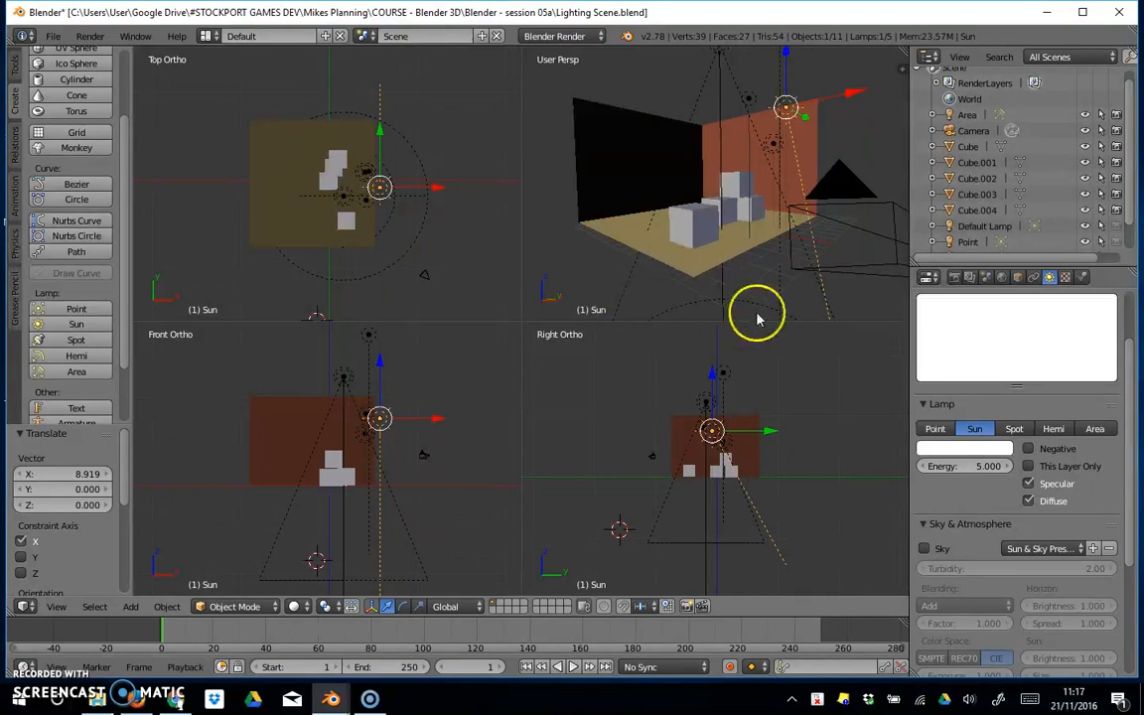
{"action": "left_click_drag", "start_coordinate": [1135, 375], "coordinate": [1137, 437]}
{"action": "left_click_drag", "start_coordinate": [1137, 431], "coordinate": [1139, 440]}
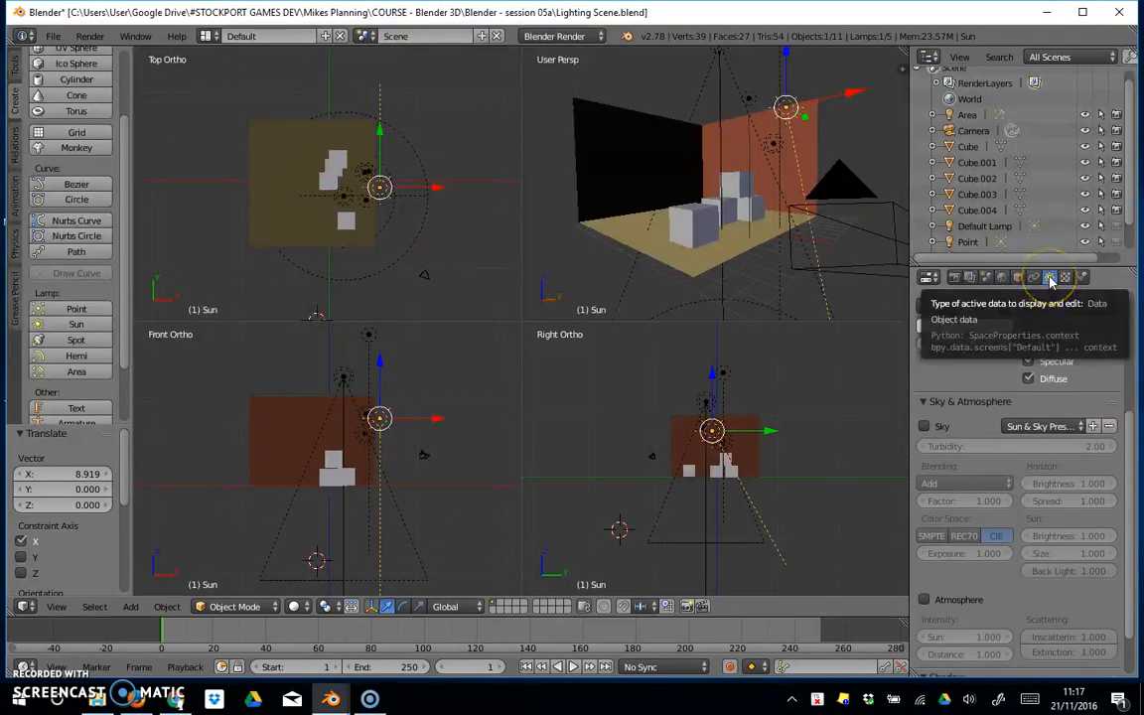
{"action": "left_click", "coordinate": [965, 115]}
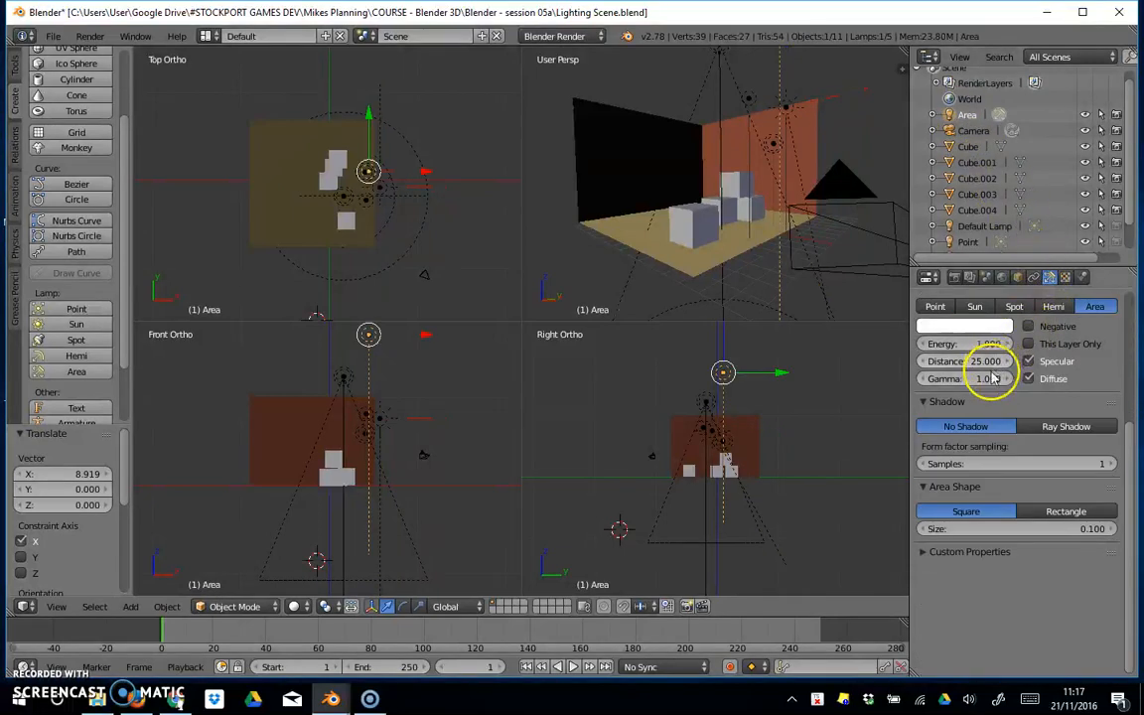
{"action": "mouse_move", "coordinate": [1067, 528]}
{"action": "left_mouse_down"}
{"action": "mouse_move", "coordinate": [1051, 531]}
{"action": "mouse_move", "coordinate": [1064, 531]}
{"action": "left_mouse_up"}
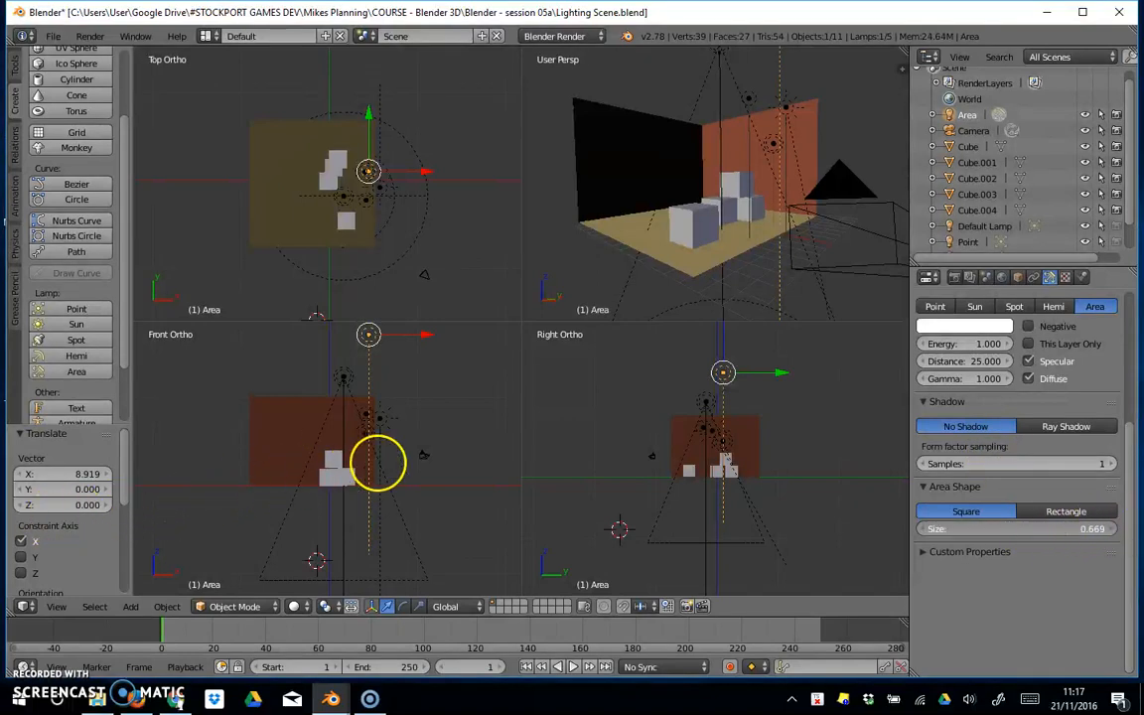
{"action": "left_click_drag", "start_coordinate": [965, 529], "coordinate": [1122, 518]}
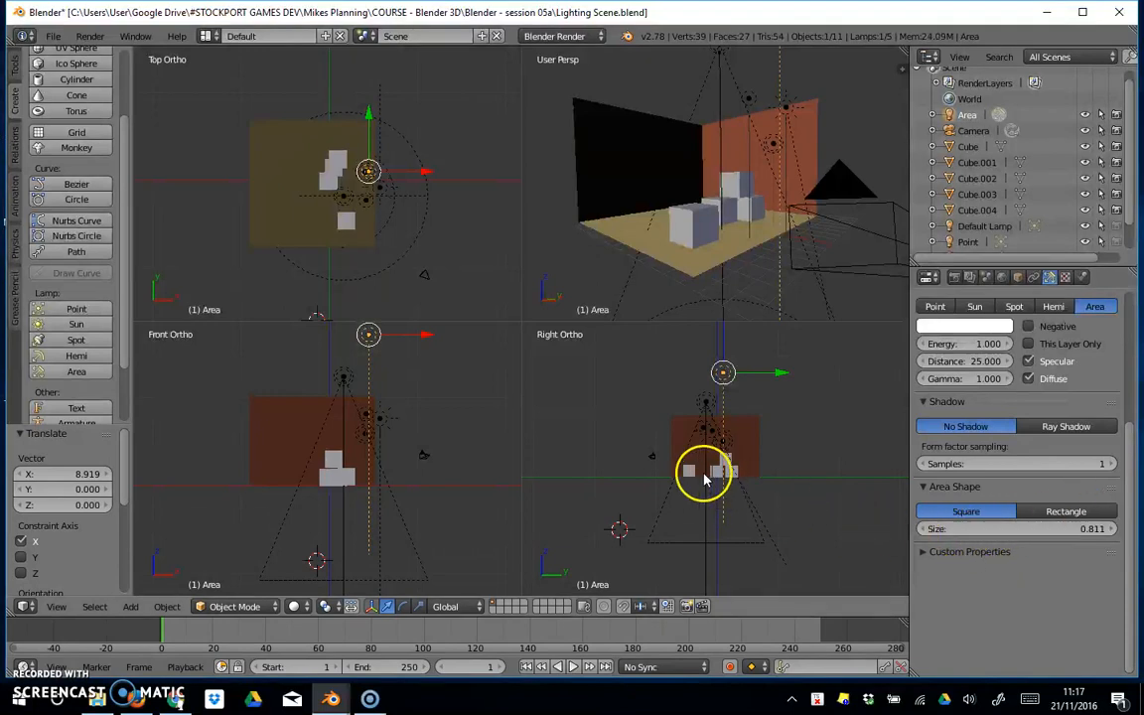
{"action": "key", "text": "F12"}
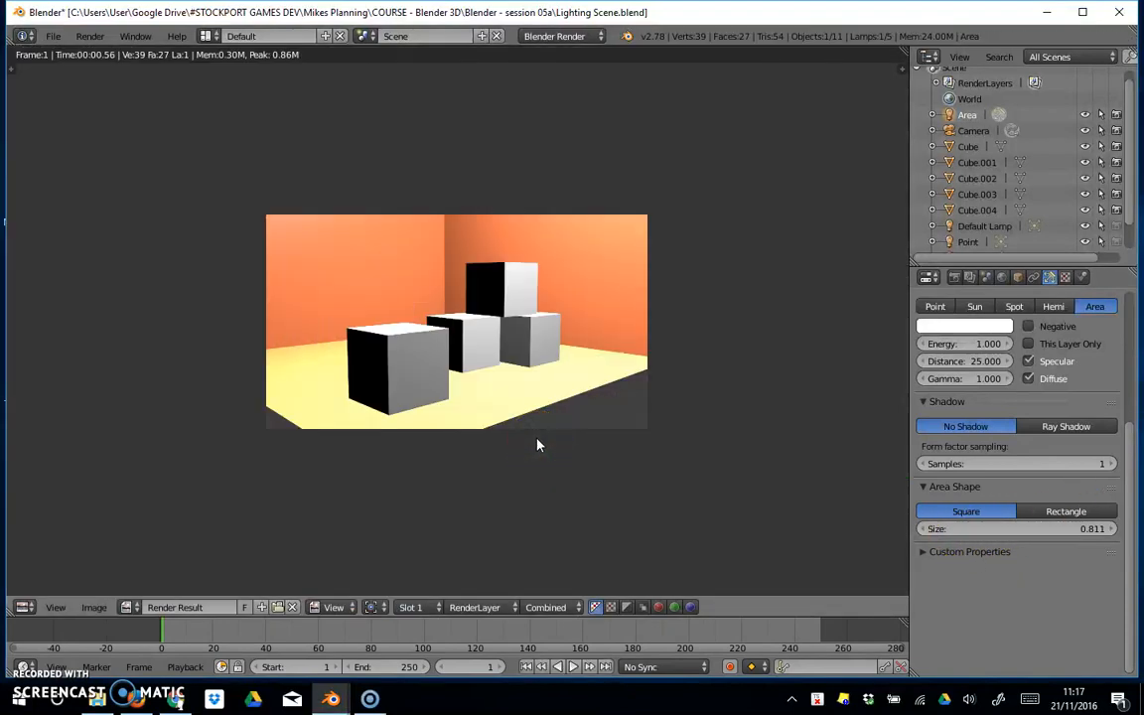
{"action": "key", "text": "Escape"}
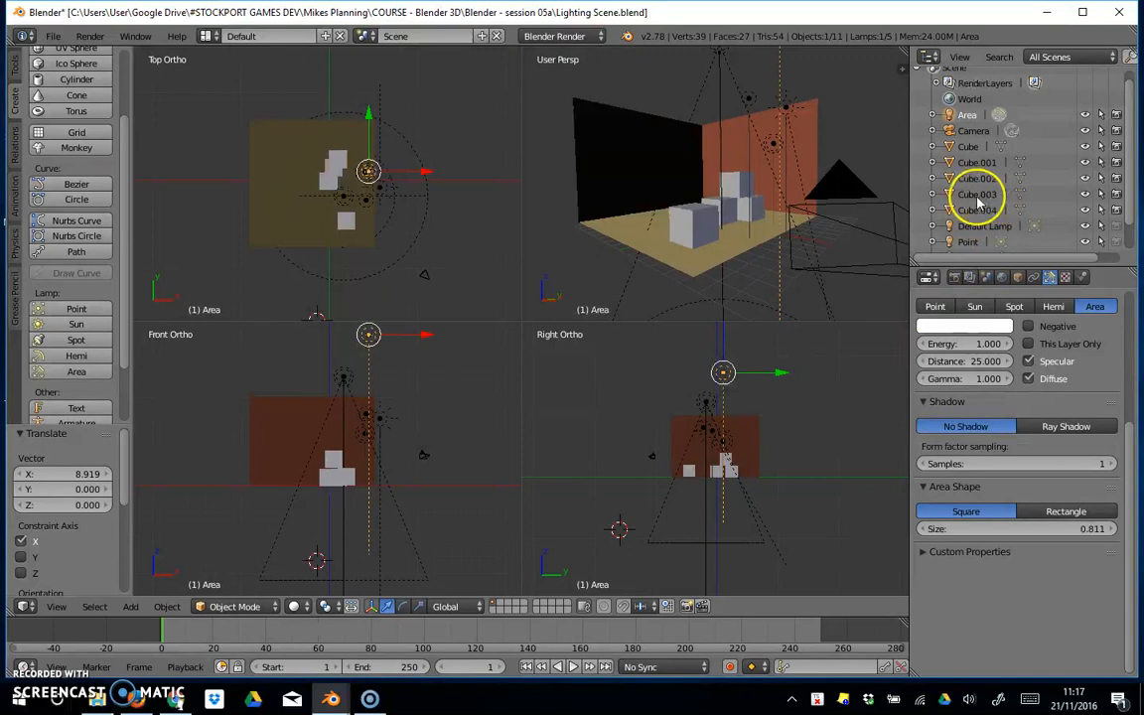
Change the Area lamp's type to Hemi, Spot and Point in turn.
{"action": "left_click_drag", "start_coordinate": [1135, 214], "coordinate": [1134, 247]}
{"action": "left_click", "coordinate": [1053, 305]}
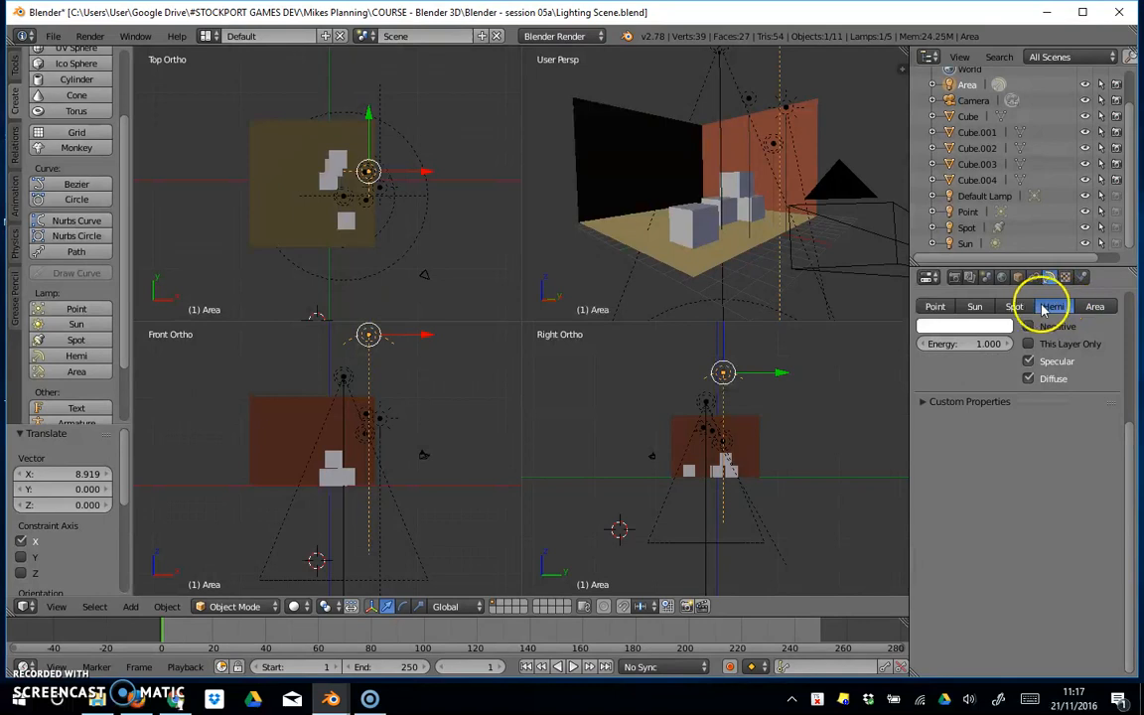
{"action": "left_click", "coordinate": [1014, 306]}
{"action": "left_click", "coordinate": [937, 306]}
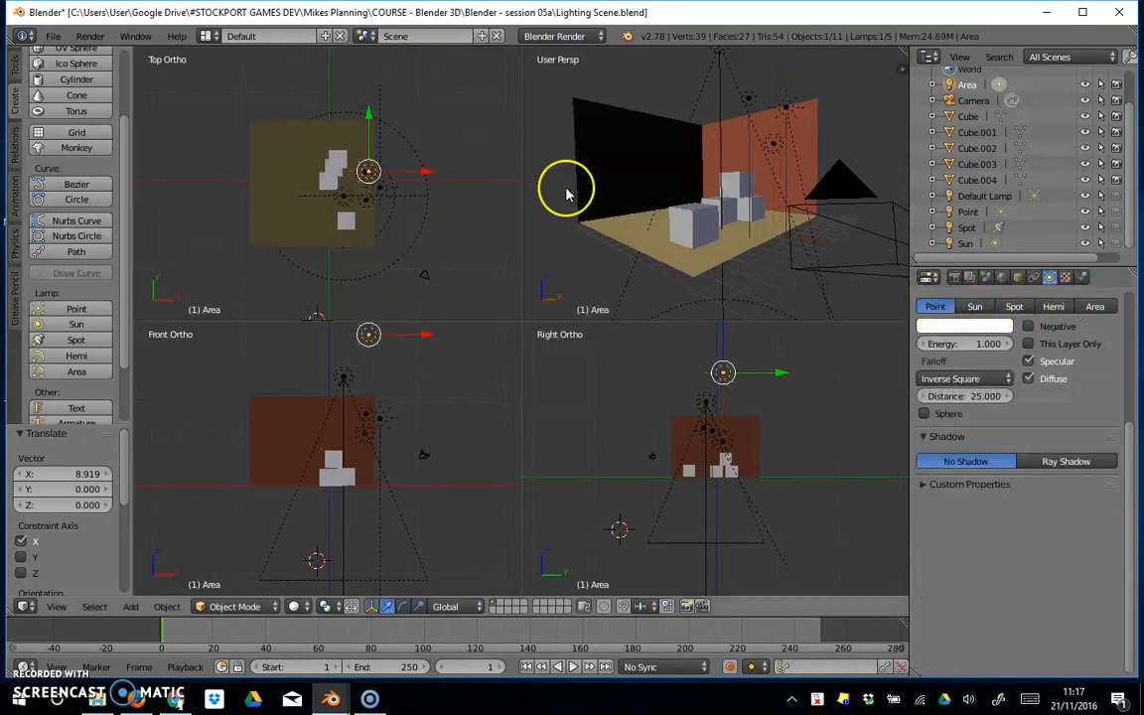
Load Blender's factory settings to start from the default scene.
{"action": "left_click", "coordinate": [52, 37]}
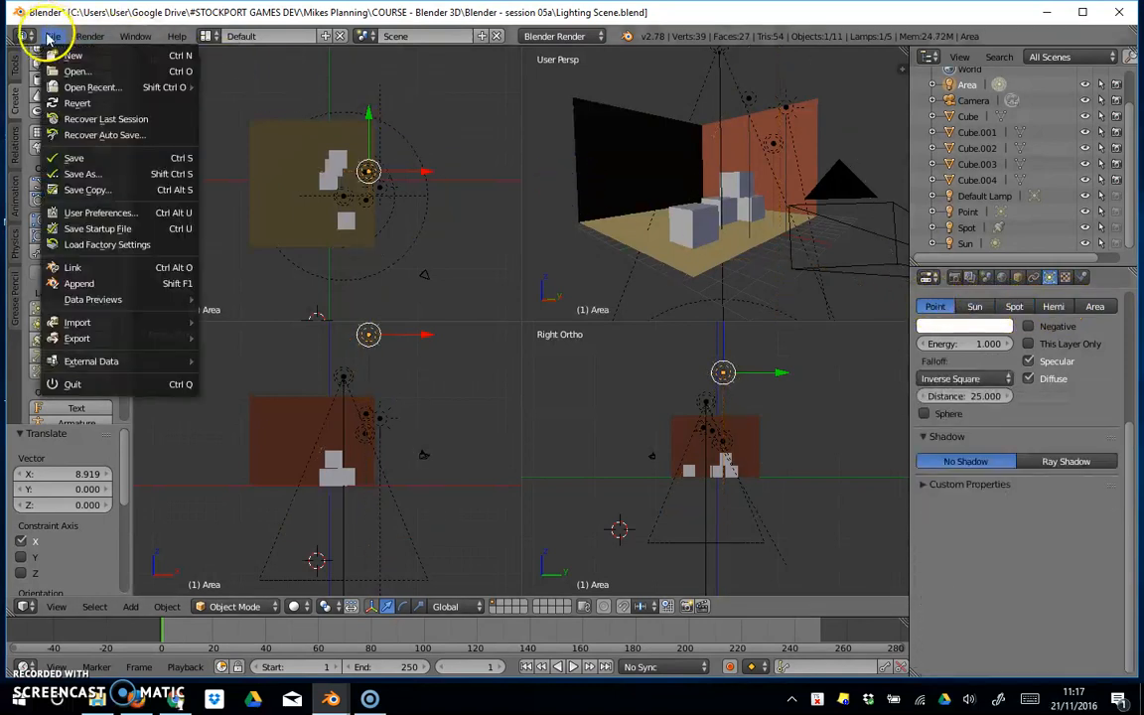
{"action": "left_click", "coordinate": [104, 244]}
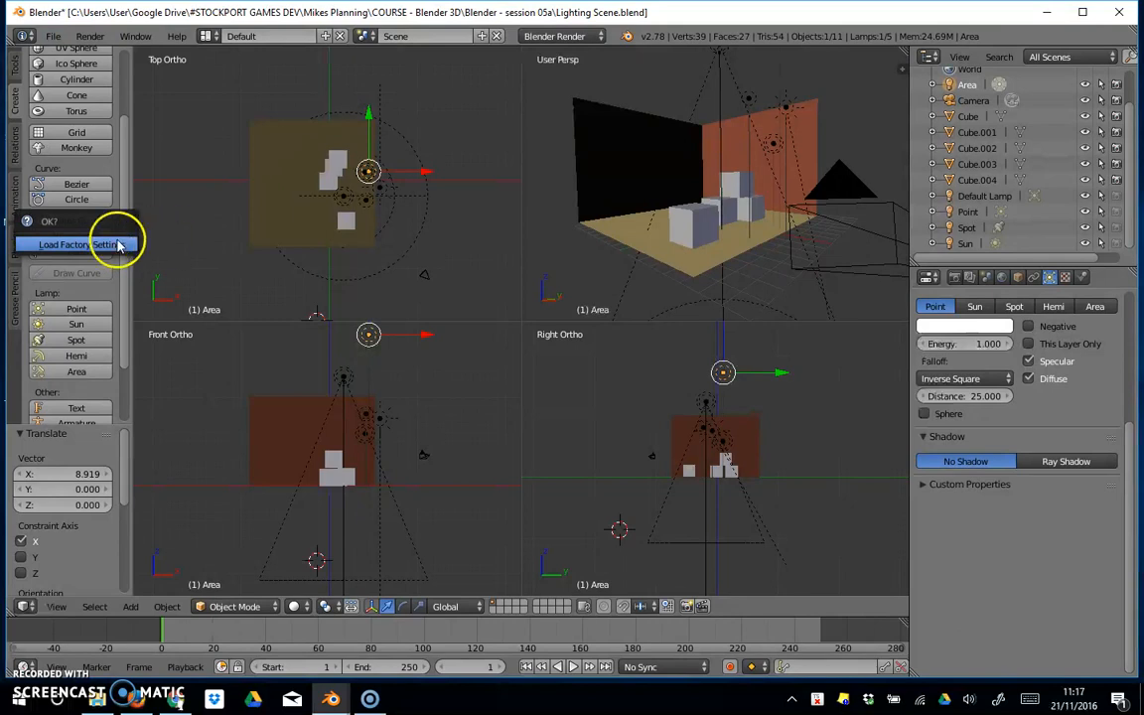
{"action": "left_click", "coordinate": [118, 244]}
Move the default cube up about 1.02 units along the Z axis.
{"action": "key", "text": "g"}
{"action": "key", "text": "z"}
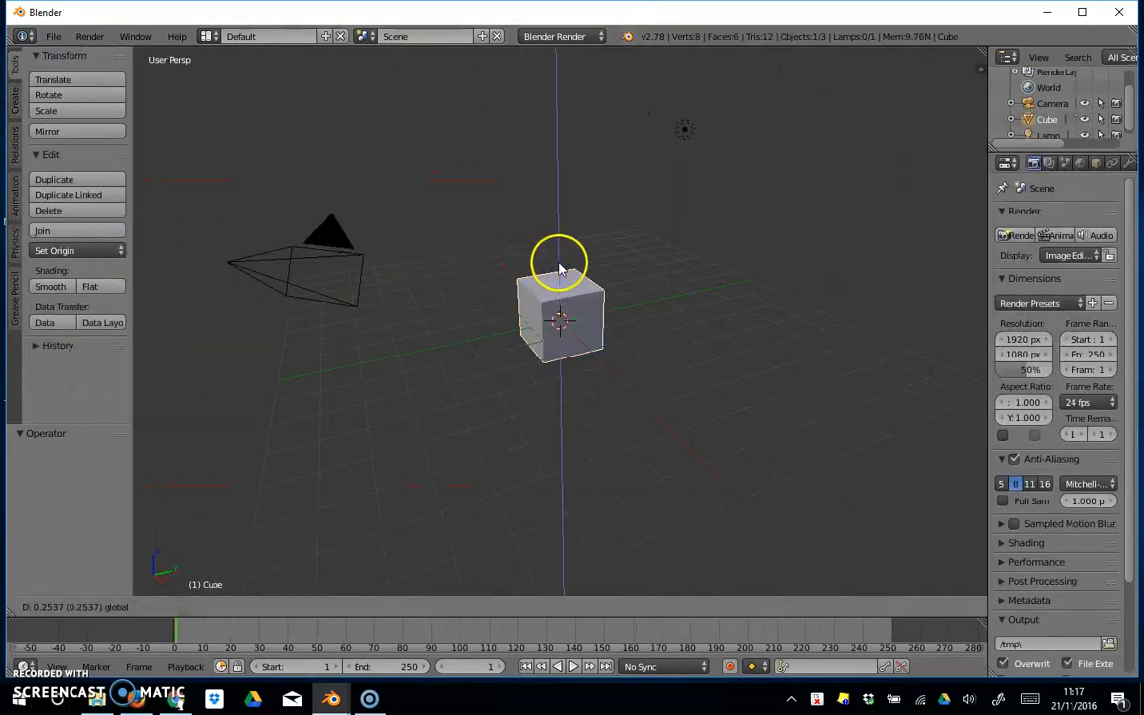
{"action": "left_click", "coordinate": [548, 227]}
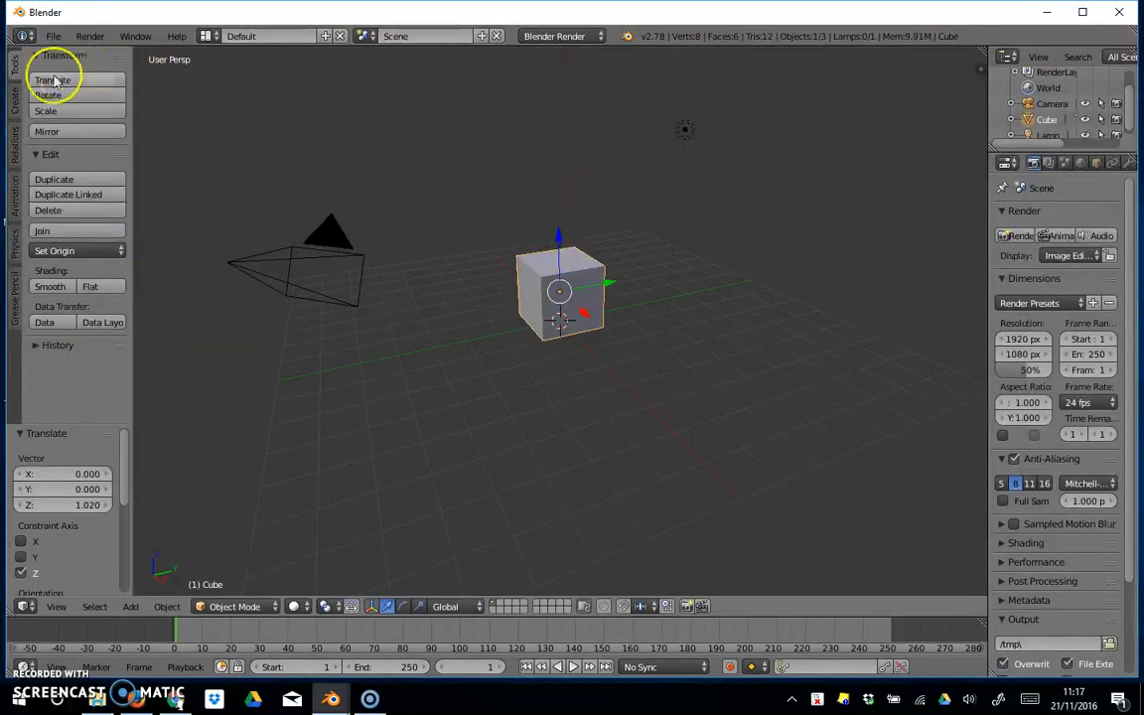
Add a plane at the origin beneath the cube and scale it up by about 4.14.
{"action": "left_click", "coordinate": [15, 100]}
{"action": "left_click", "coordinate": [66, 96]}
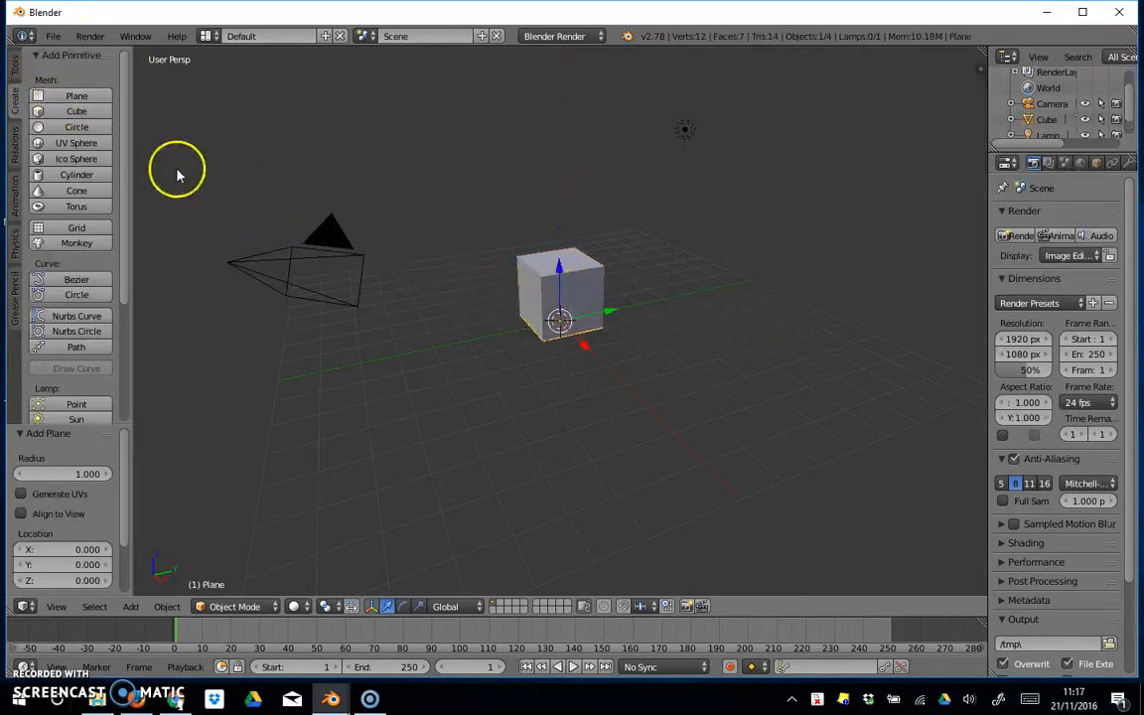
{"action": "left_click", "coordinate": [15, 64]}
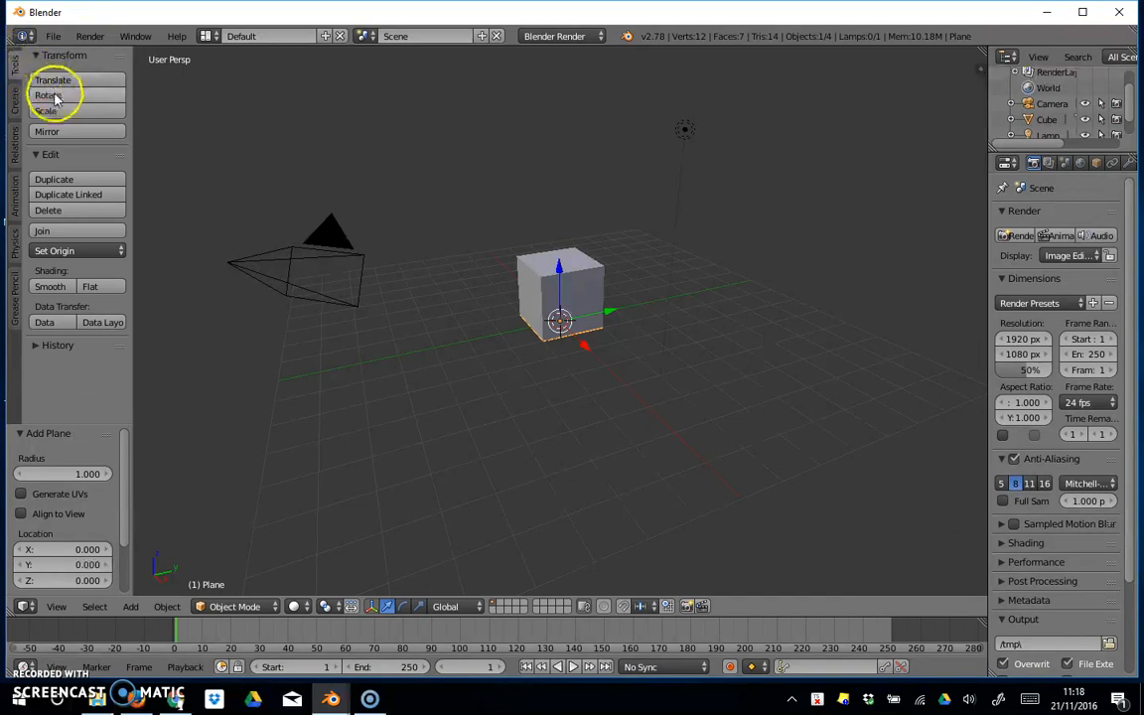
{"action": "left_click", "coordinate": [58, 110]}
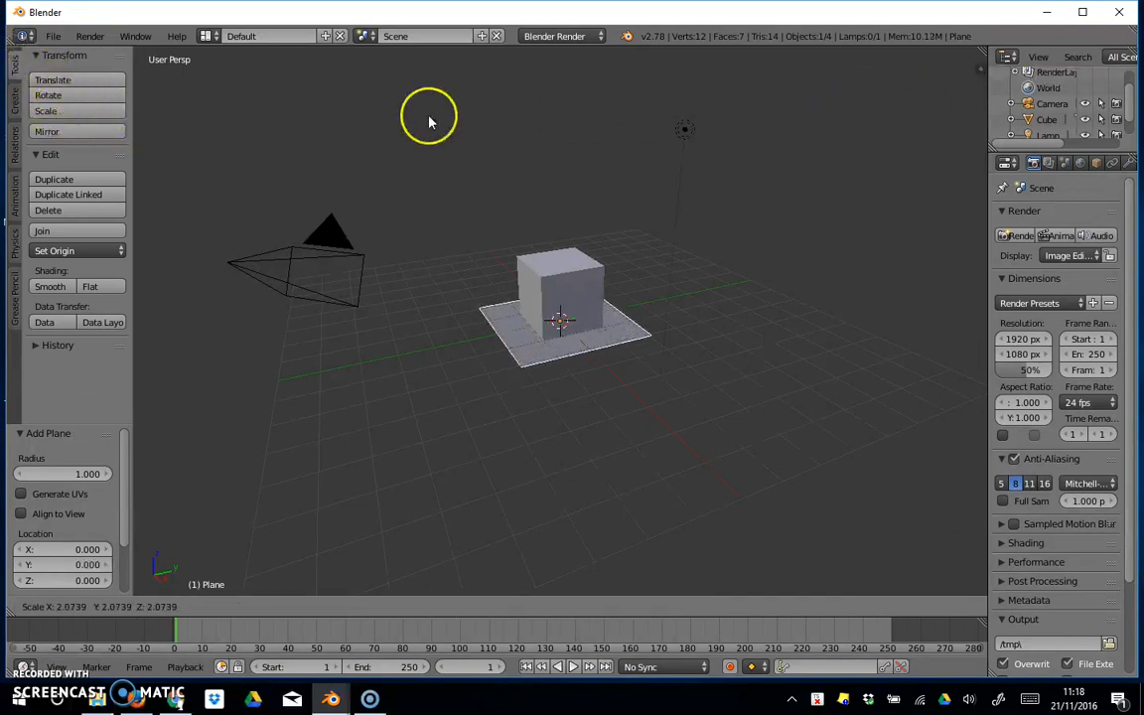
{"action": "left_click", "coordinate": [270, 157]}
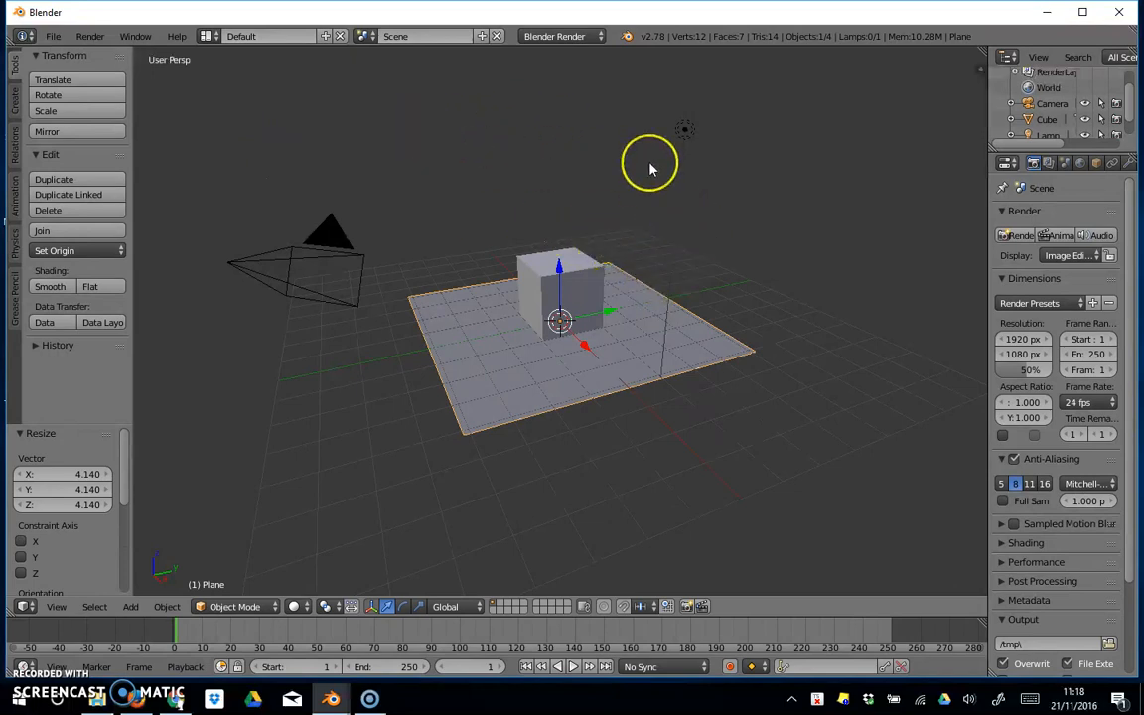
Add a Spot lamp, raise it about 5.9 units along Z and move it about 7.3 units along Y.
{"action": "left_click", "coordinate": [16, 101]}
{"action": "left_click_drag", "start_coordinate": [127, 173], "coordinate": [140, 307]}
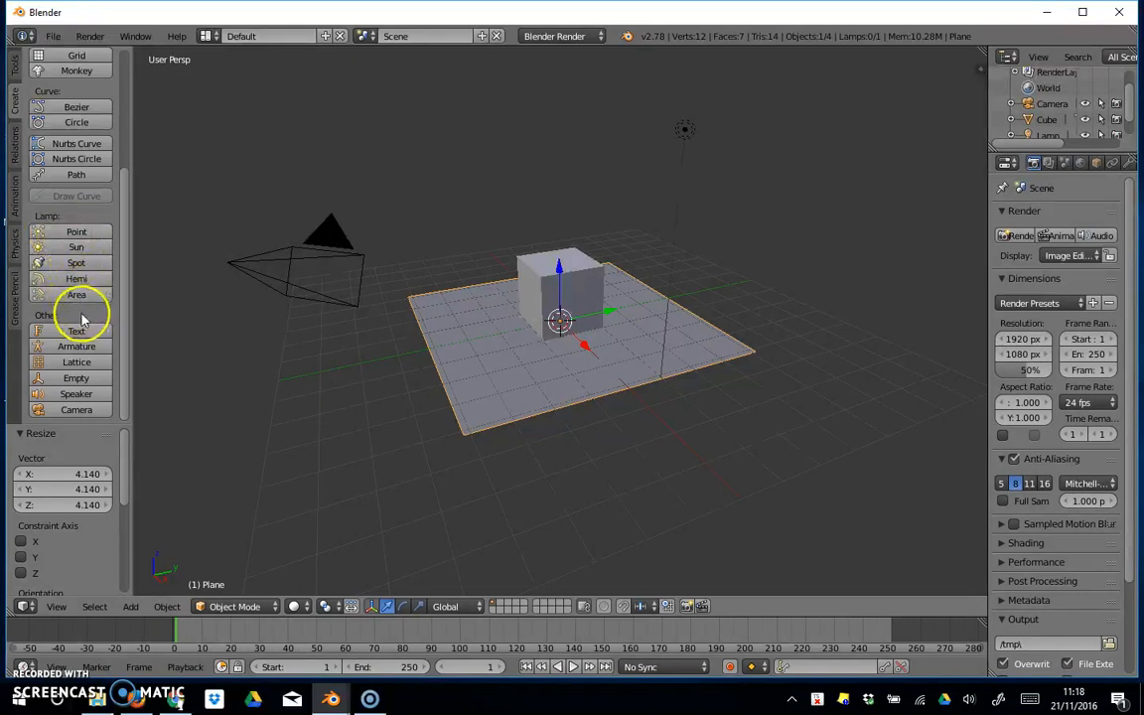
{"action": "left_click", "coordinate": [81, 262]}
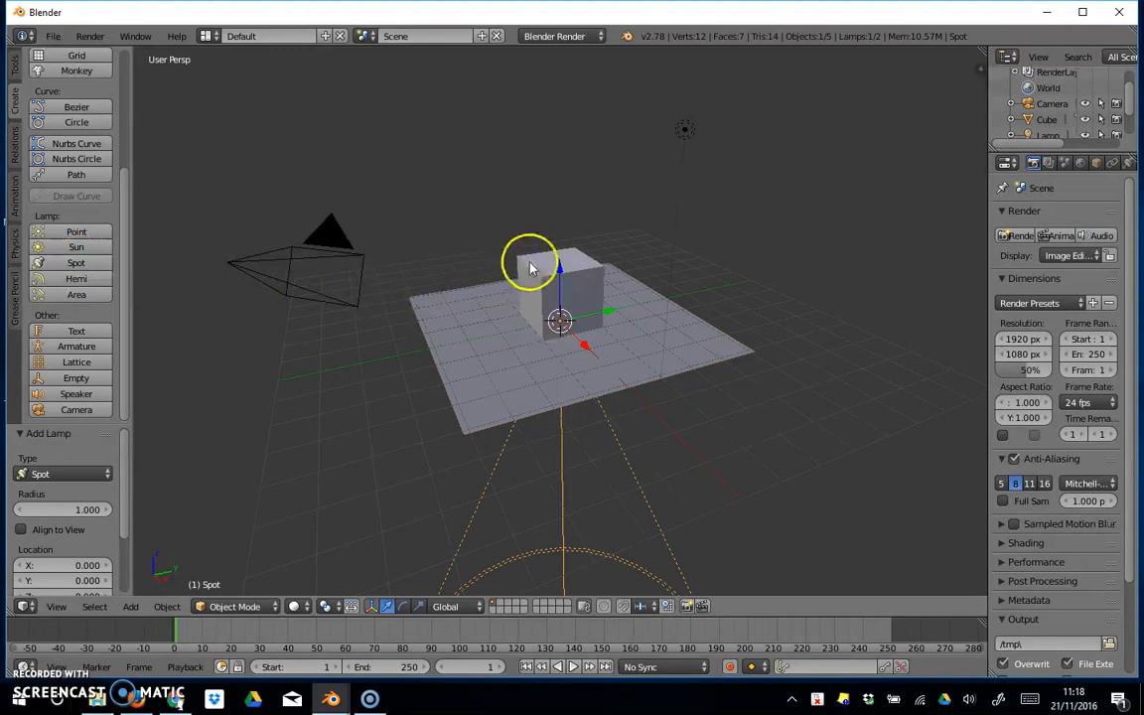
{"action": "left_click_drag", "start_coordinate": [559, 268], "coordinate": [562, 79]}
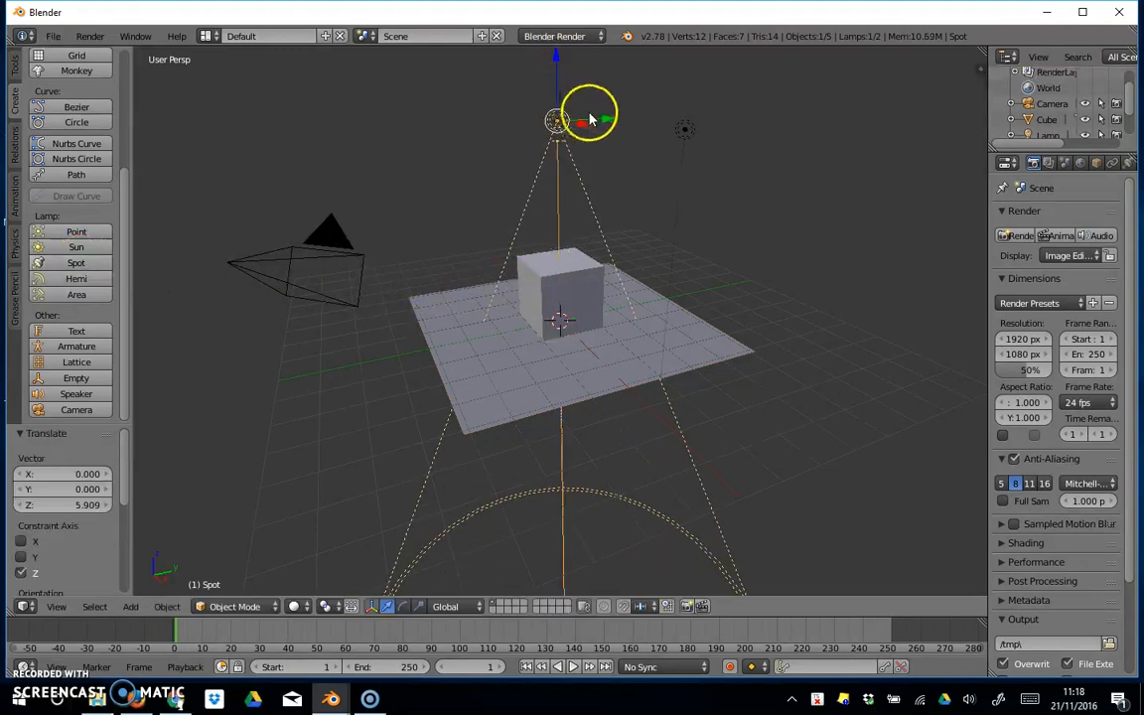
{"action": "left_click_drag", "start_coordinate": [604, 120], "coordinate": [820, 98]}
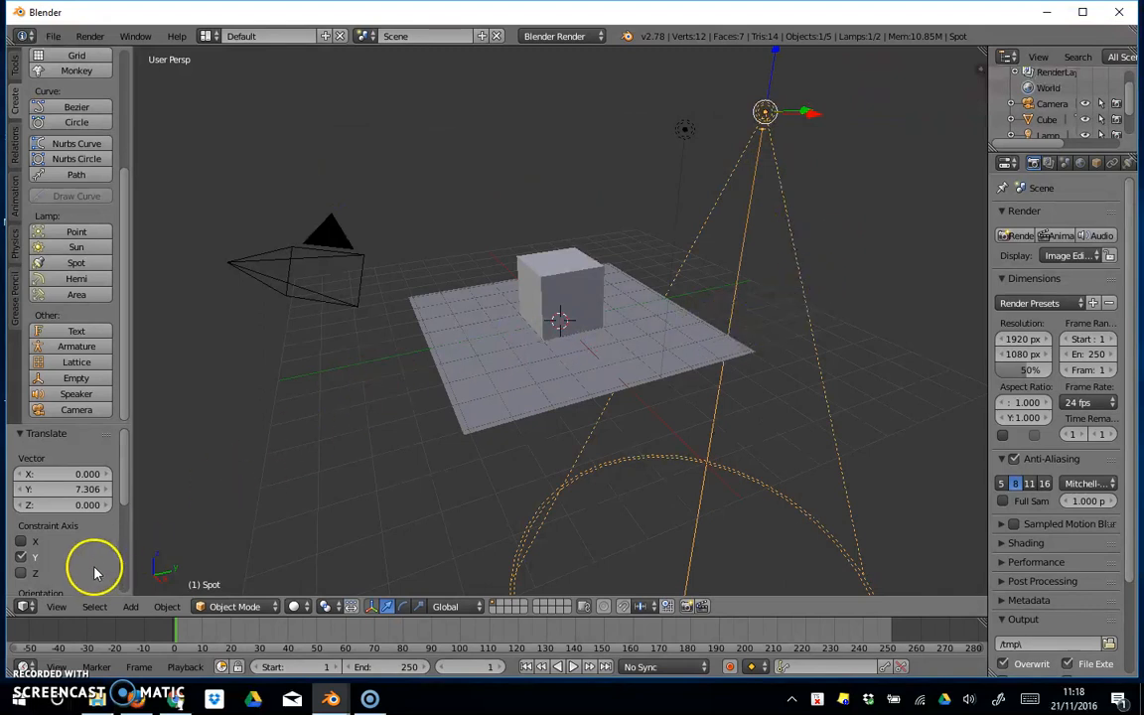
Split the 3D viewport into Quad View with the whole Spot lamp setup in frame.
{"action": "left_click", "coordinate": [56, 607]}
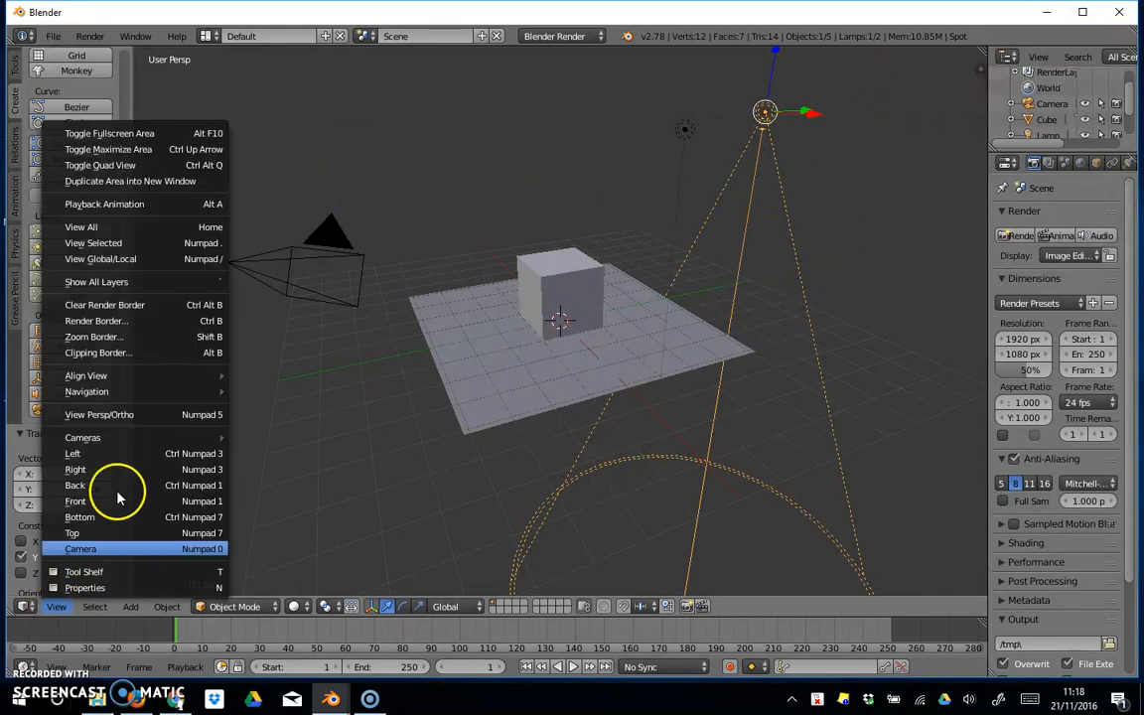
{"action": "left_click", "coordinate": [133, 165]}
{"action": "scroll", "coordinate": [411, 357], "scroll_direction": "down", "scroll_amount": 1}
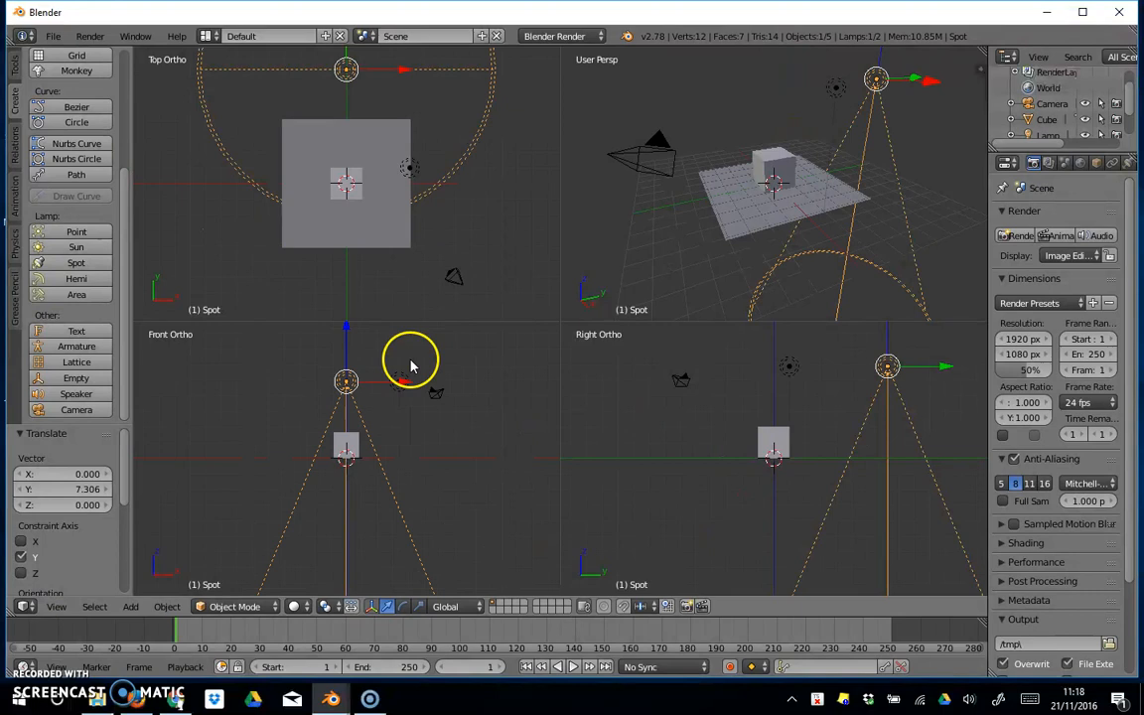
{"action": "scroll", "coordinate": [455, 238], "scroll_direction": "down", "scroll_amount": 3}
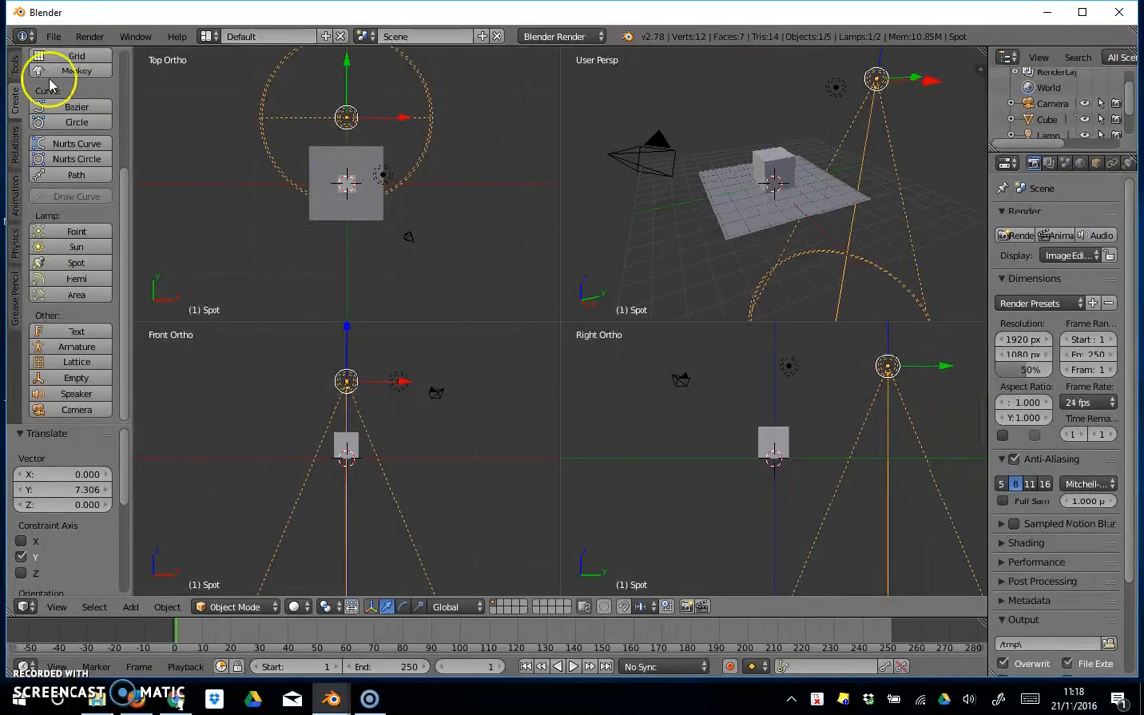
Try to aim the Spot lamp by rotating it freehand about 151 degrees around the Y axis.
{"action": "left_click", "coordinate": [12, 68]}
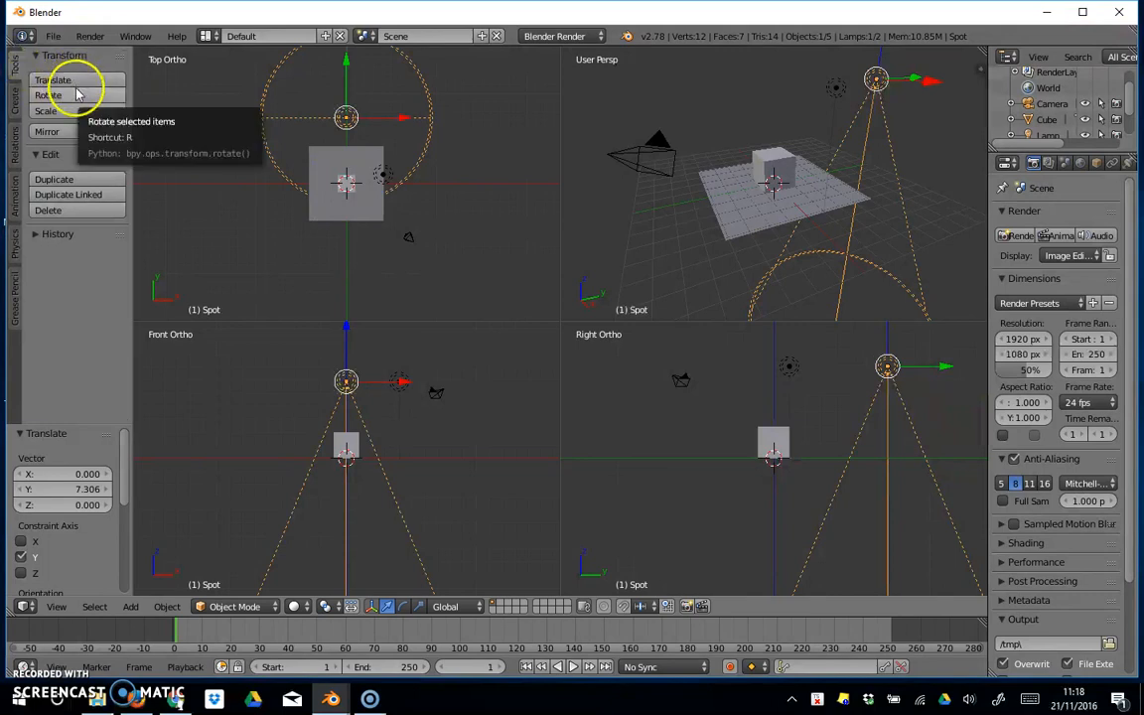
{"action": "left_click", "coordinate": [74, 94]}
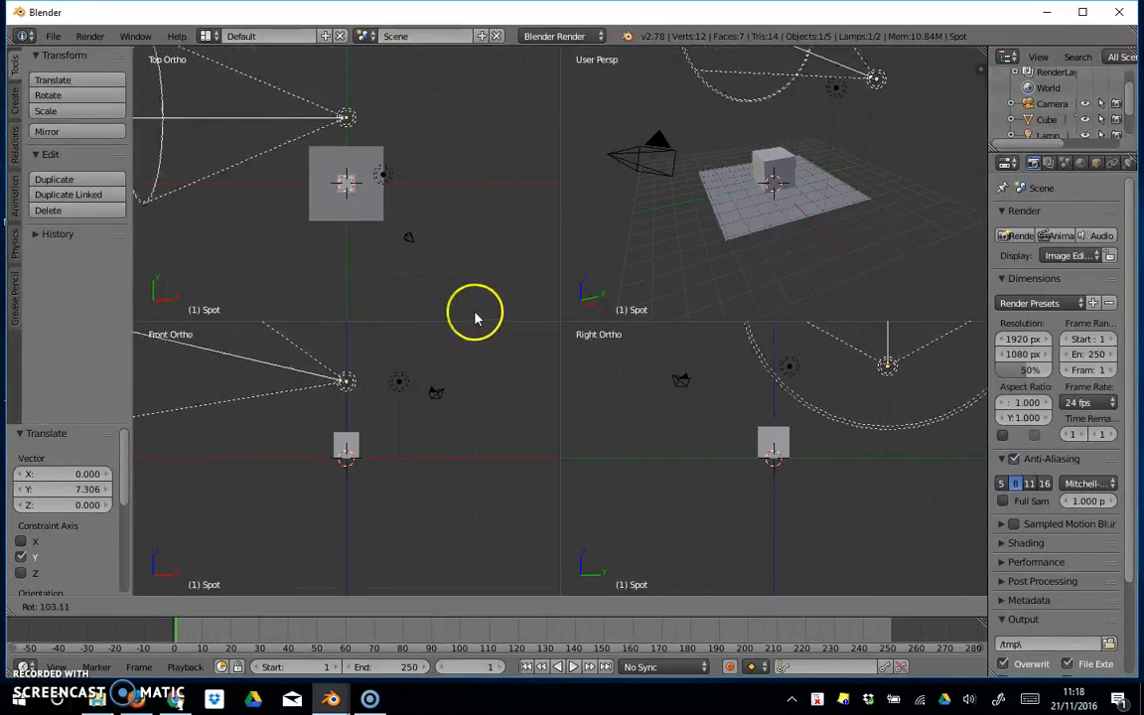
{"action": "left_click", "coordinate": [355, 384]}
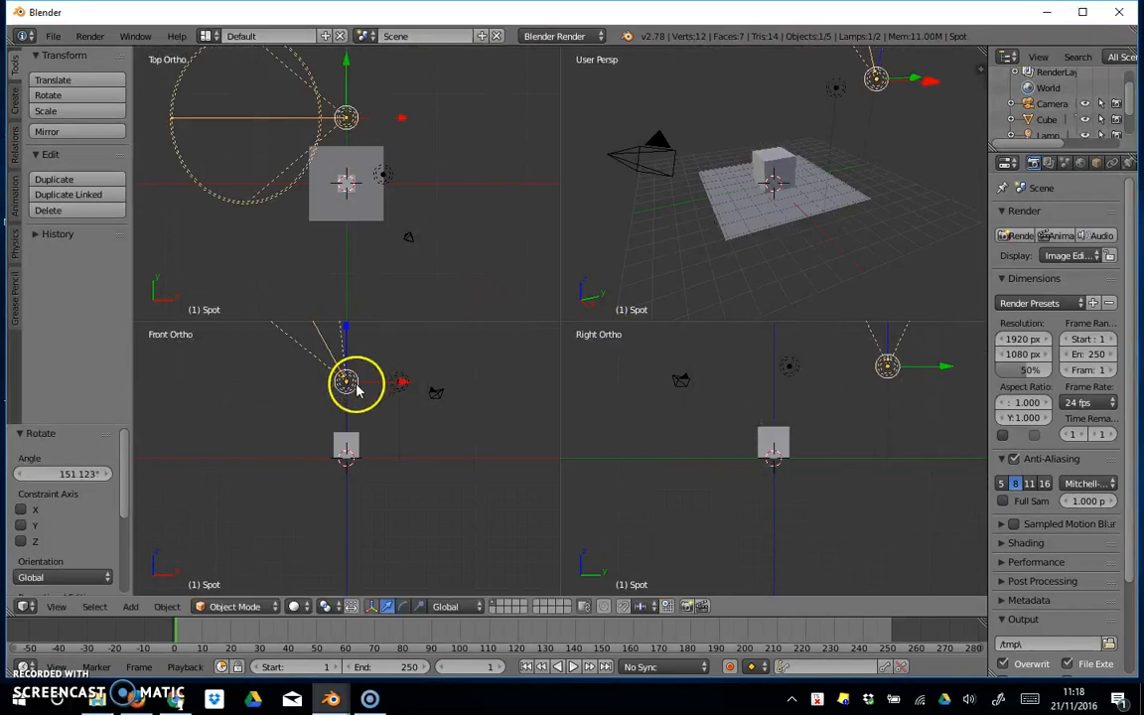
Aim the Spot lamp towards the cube with a rotation of about 46° on X and 18° on Y.
{"action": "left_click", "coordinate": [1096, 163]}
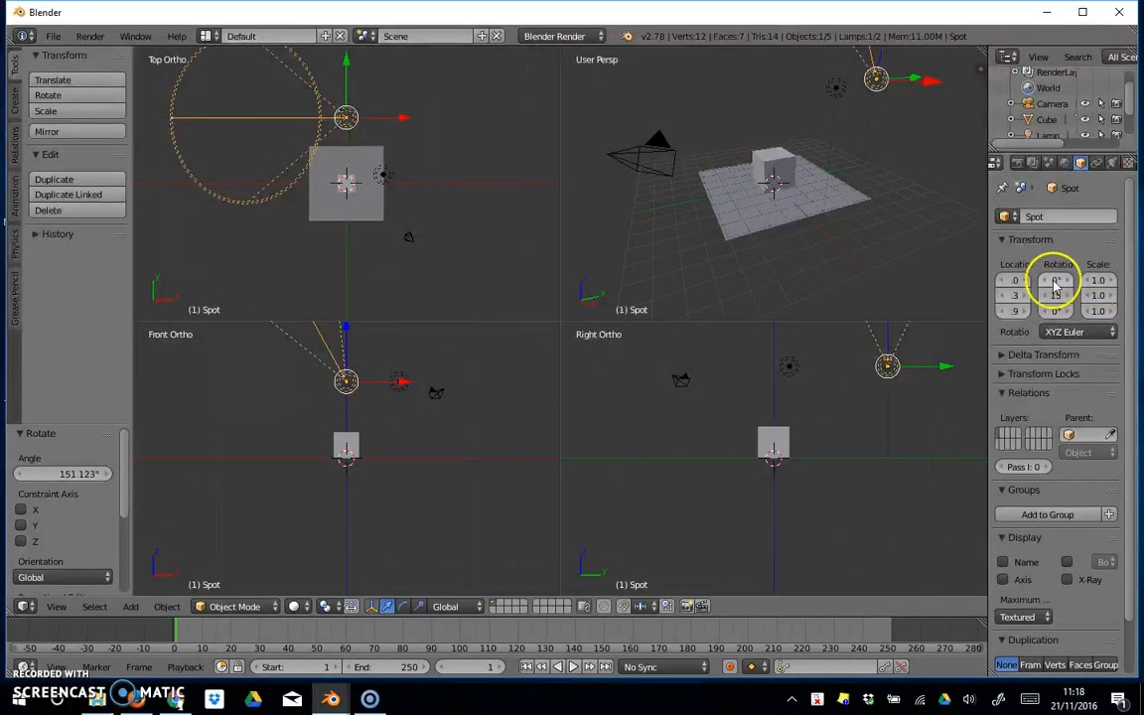
{"action": "mouse_move", "coordinate": [1055, 295]}
{"action": "left_mouse_down"}
{"action": "mouse_move", "coordinate": [931, 298]}
{"action": "mouse_move", "coordinate": [794, 357]}
{"action": "mouse_move", "coordinate": [1055, 298]}
{"action": "left_mouse_up"}
{"action": "left_click_drag", "start_coordinate": [1132, 283], "coordinate": [682, 230]}
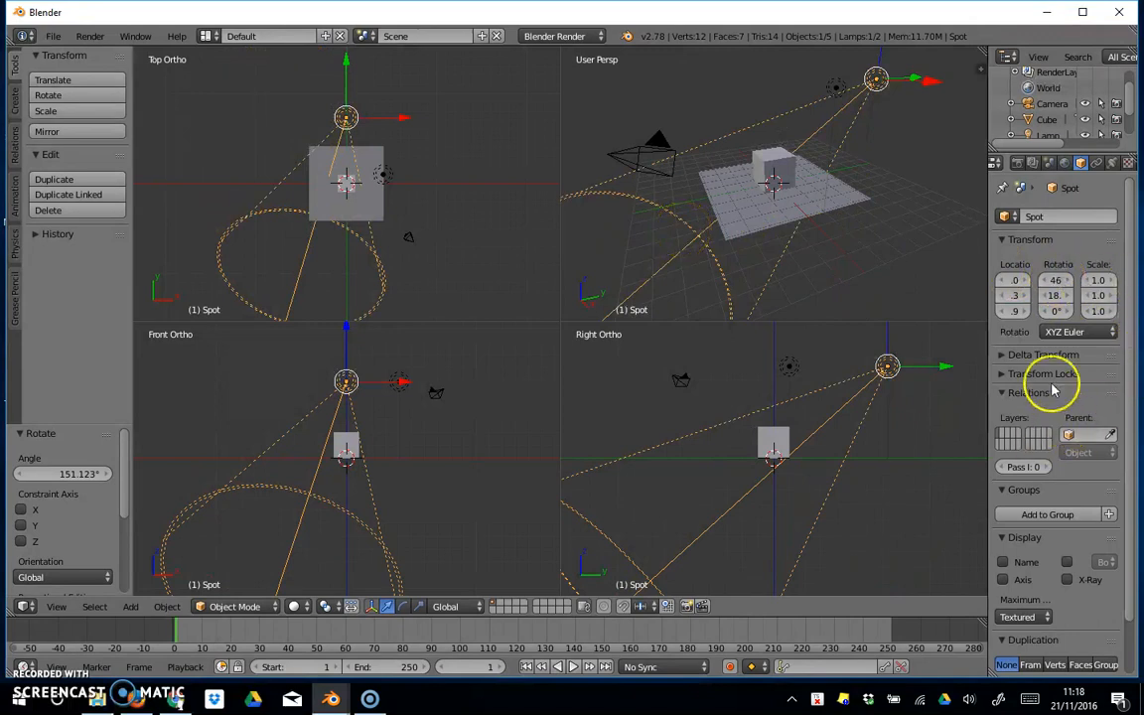
Narrow the Spot lamp's cone to a size of 14.3° and render the cube scene.
{"action": "left_click_drag", "start_coordinate": [989, 371], "coordinate": [880, 360]}
{"action": "left_click", "coordinate": [1005, 163]}
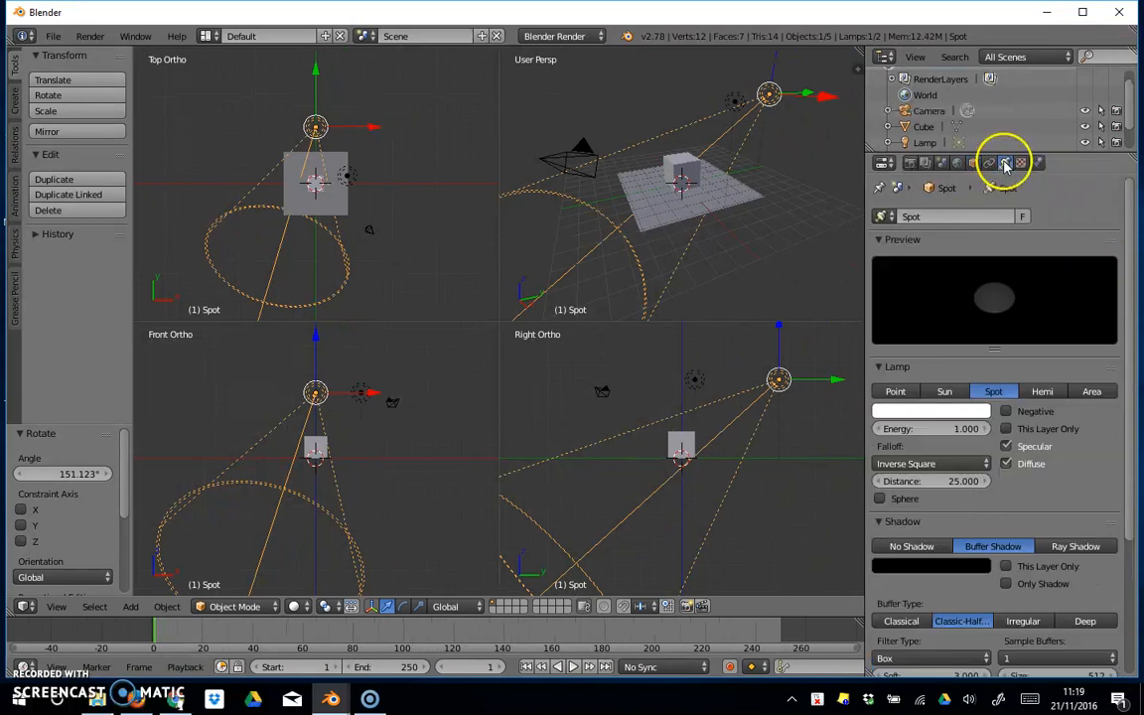
{"action": "left_click_drag", "start_coordinate": [1133, 347], "coordinate": [1126, 508]}
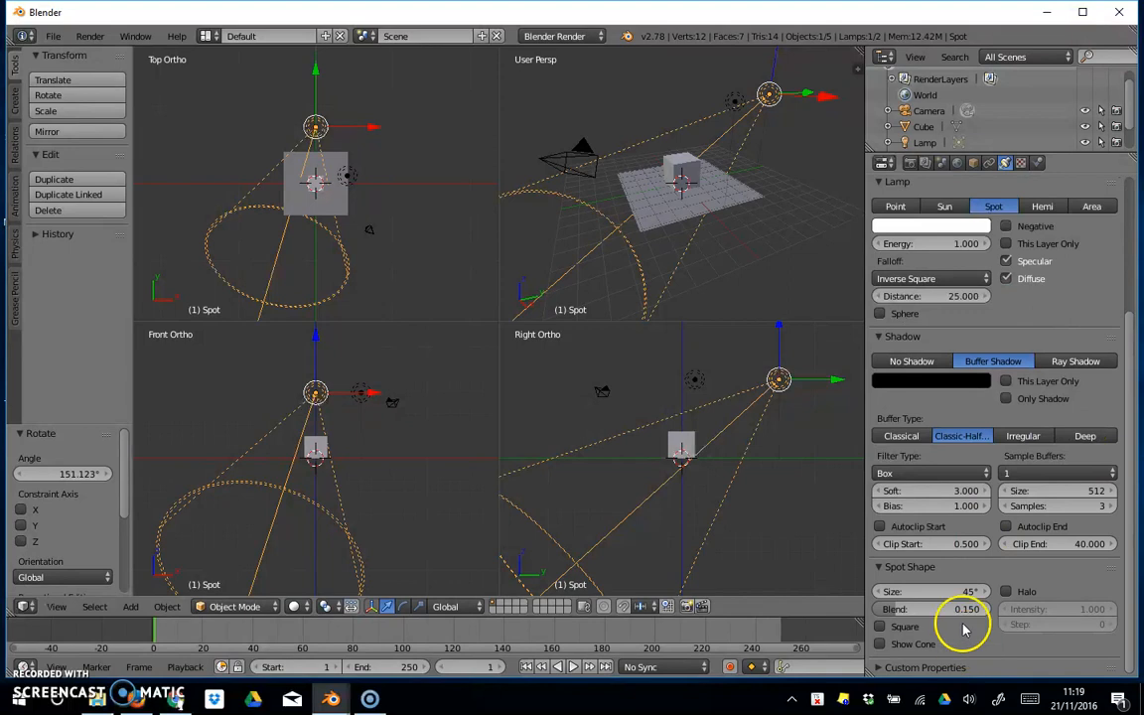
{"action": "mouse_move", "coordinate": [957, 591]}
{"action": "left_mouse_down"}
{"action": "mouse_move", "coordinate": [891, 591]}
{"action": "mouse_move", "coordinate": [738, 556]}
{"action": "mouse_move", "coordinate": [963, 592]}
{"action": "left_mouse_up"}
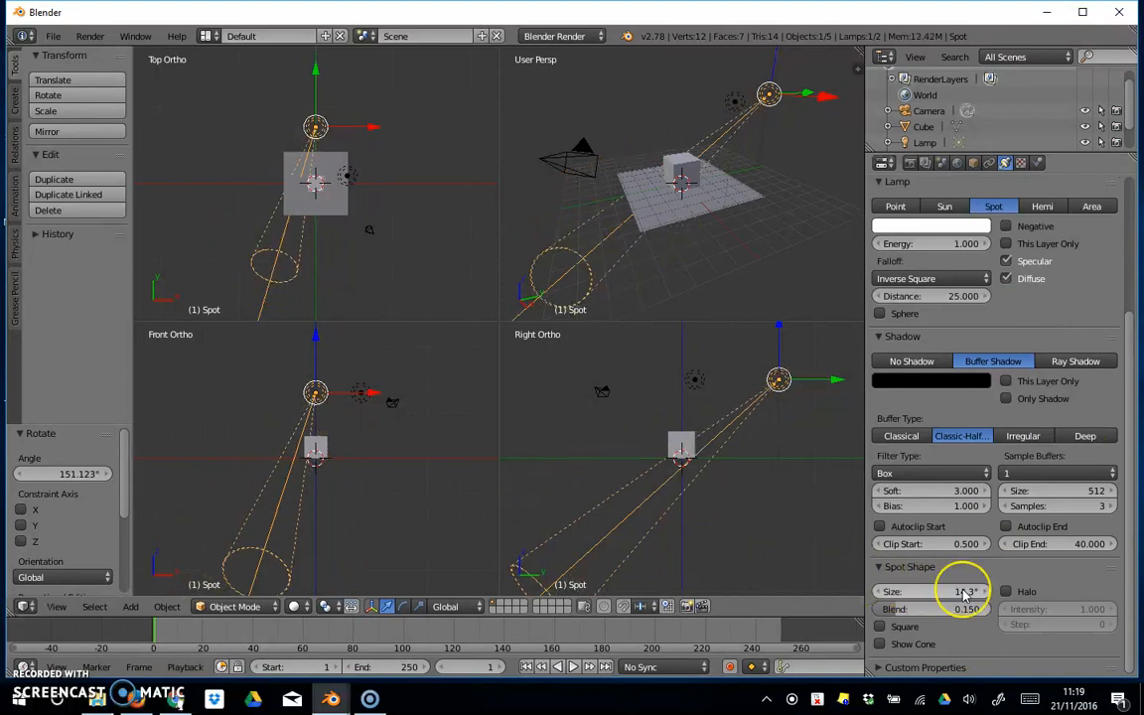
{"action": "key", "text": "F12"}
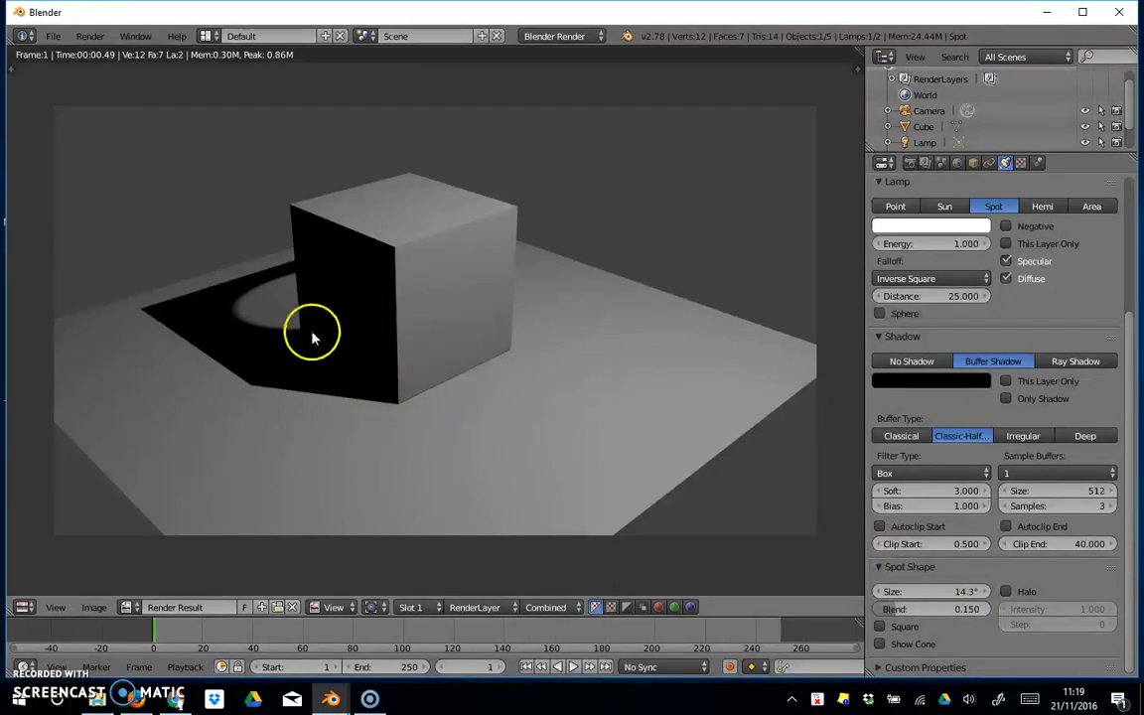
{"action": "key", "text": "Escape"}
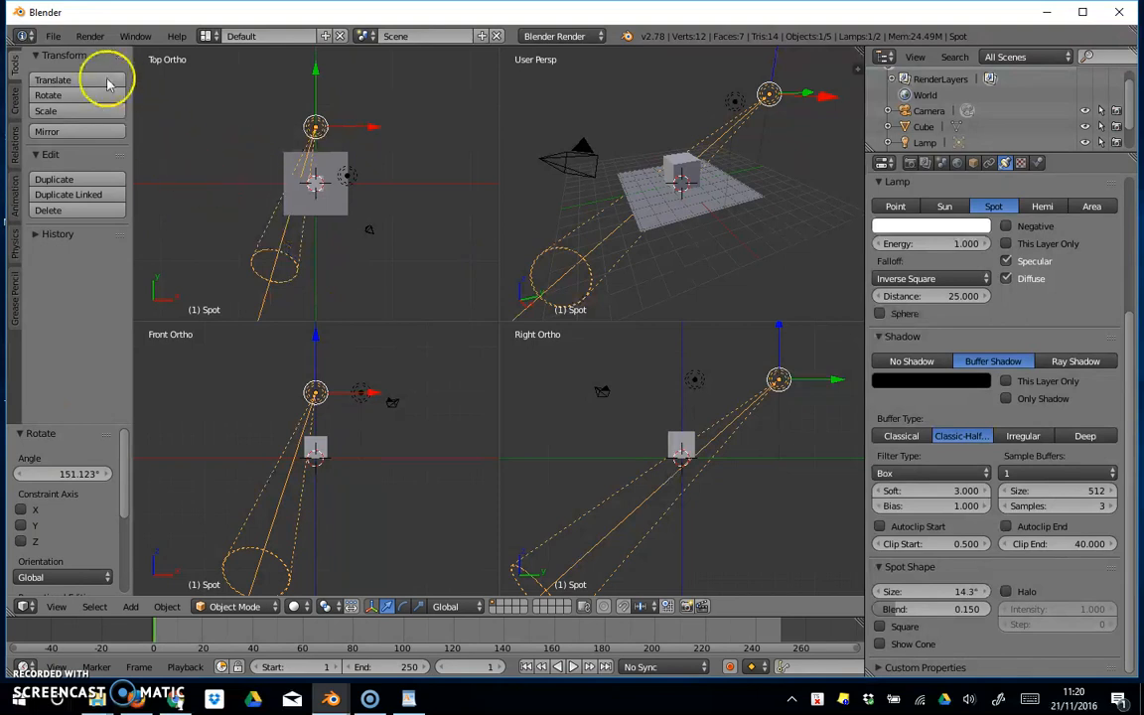
Open the recently used Lighting Scene.blend file and start rendering it with Cycles Render.
{"action": "left_click", "coordinate": [53, 36]}
{"action": "mouse_move", "coordinate": [96, 93]}
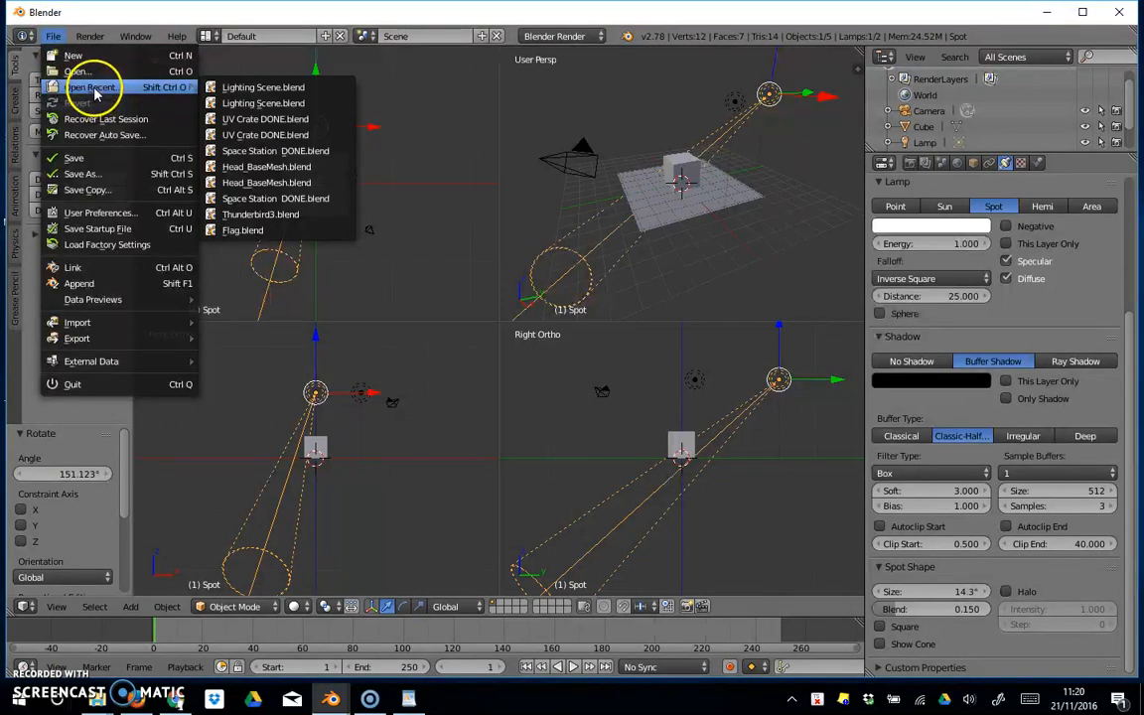
{"action": "left_click", "coordinate": [226, 92]}
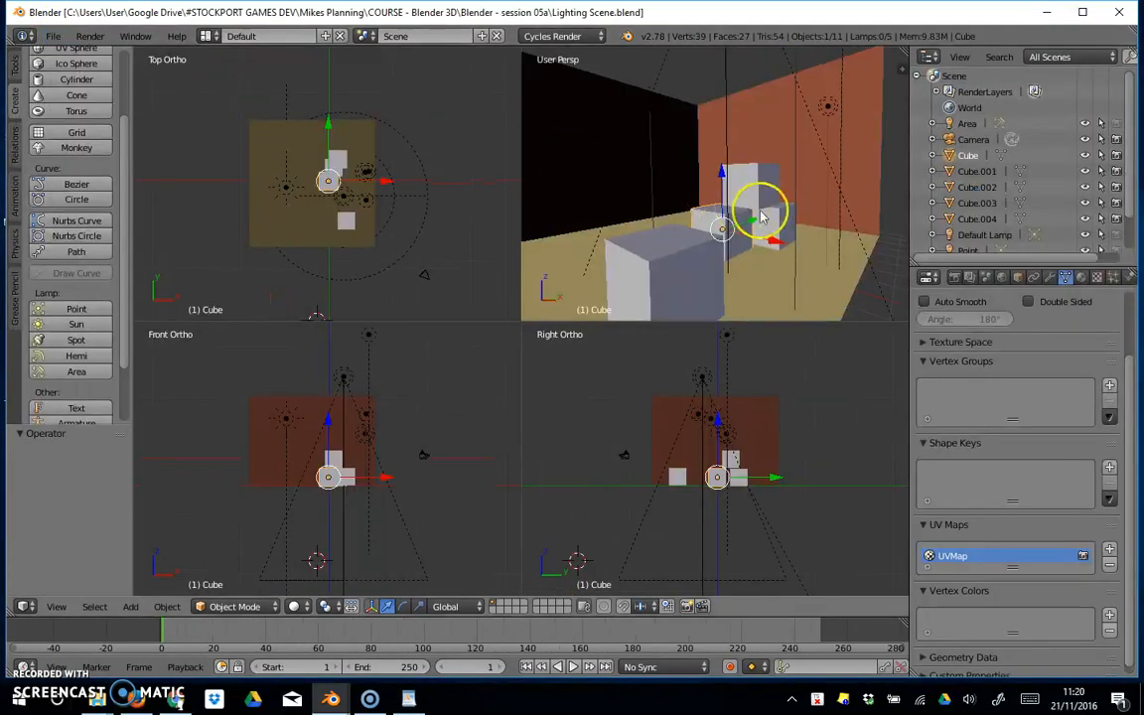
{"action": "key", "text": "F12"}
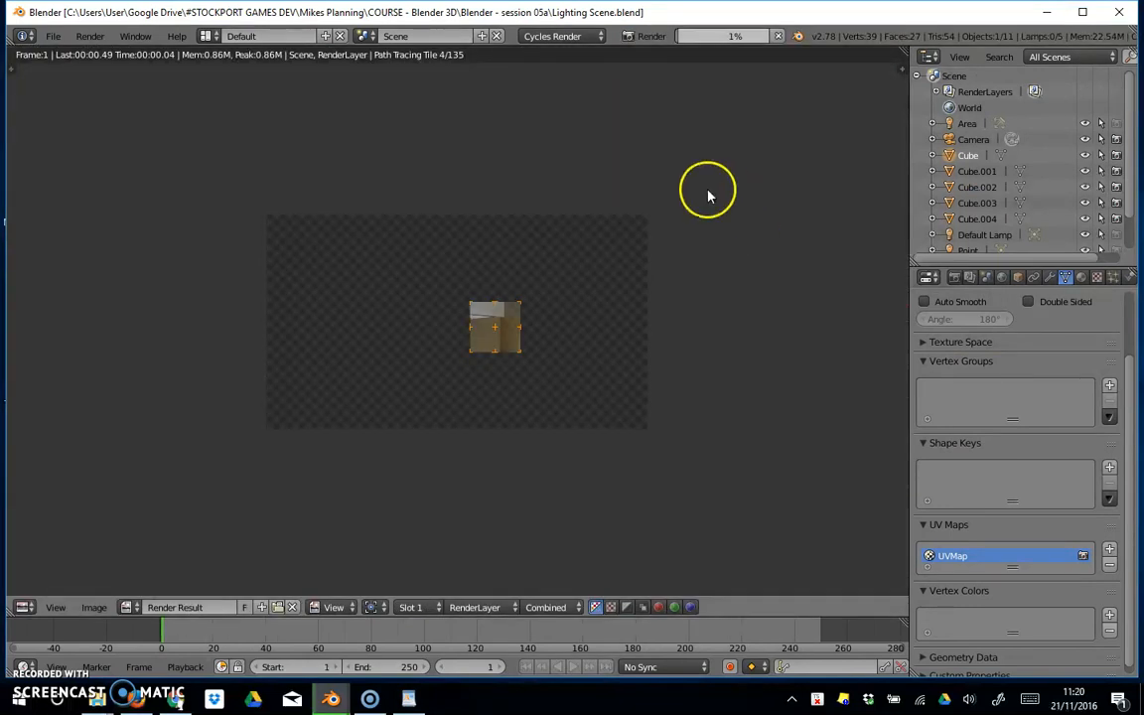
Change the render engine to Blender Render and render the lighting scene.
{"action": "left_click", "coordinate": [556, 35]}
{"action": "left_click", "coordinate": [562, 35]}
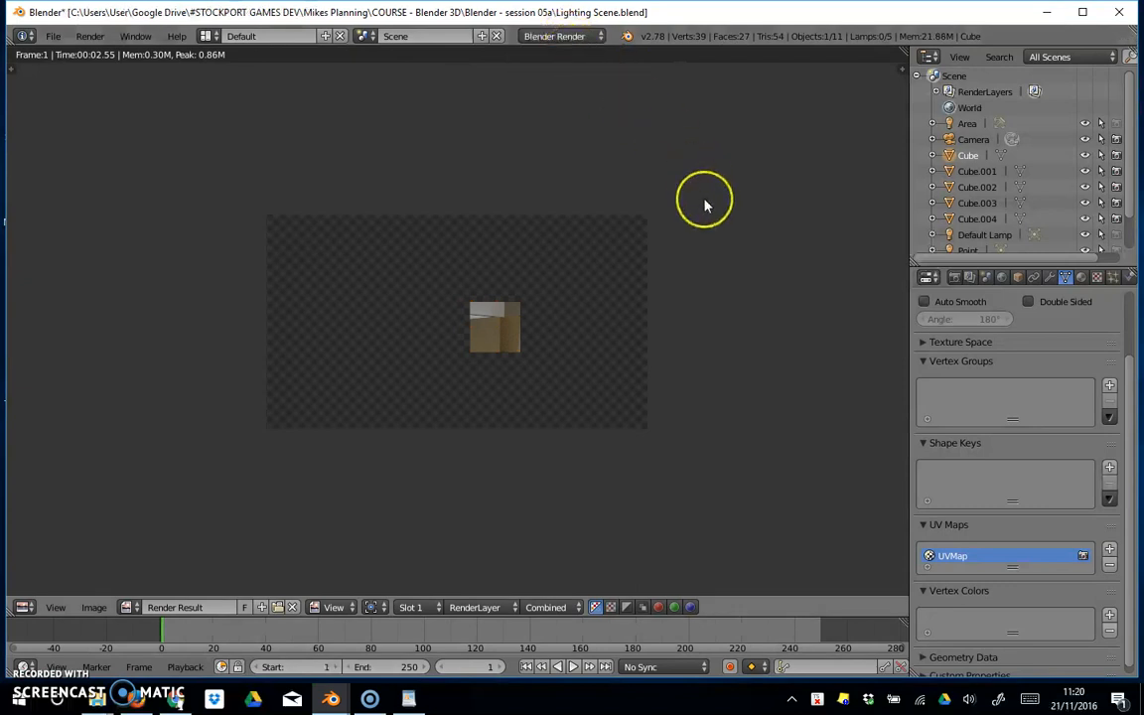
{"action": "key", "text": "F12"}
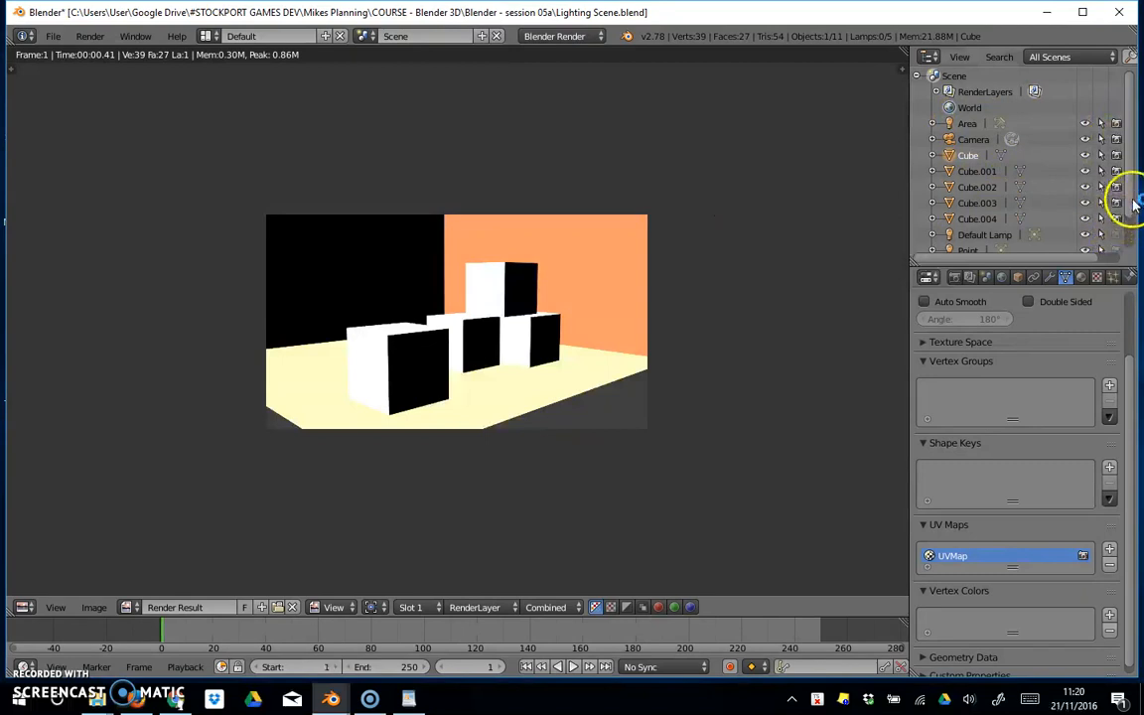
Exclude the Sun lamp from rendering so the Area lamp lights the scene, and render it again.
{"action": "left_click_drag", "start_coordinate": [1133, 204], "coordinate": [1133, 236]}
{"action": "left_click", "coordinate": [1116, 243]}
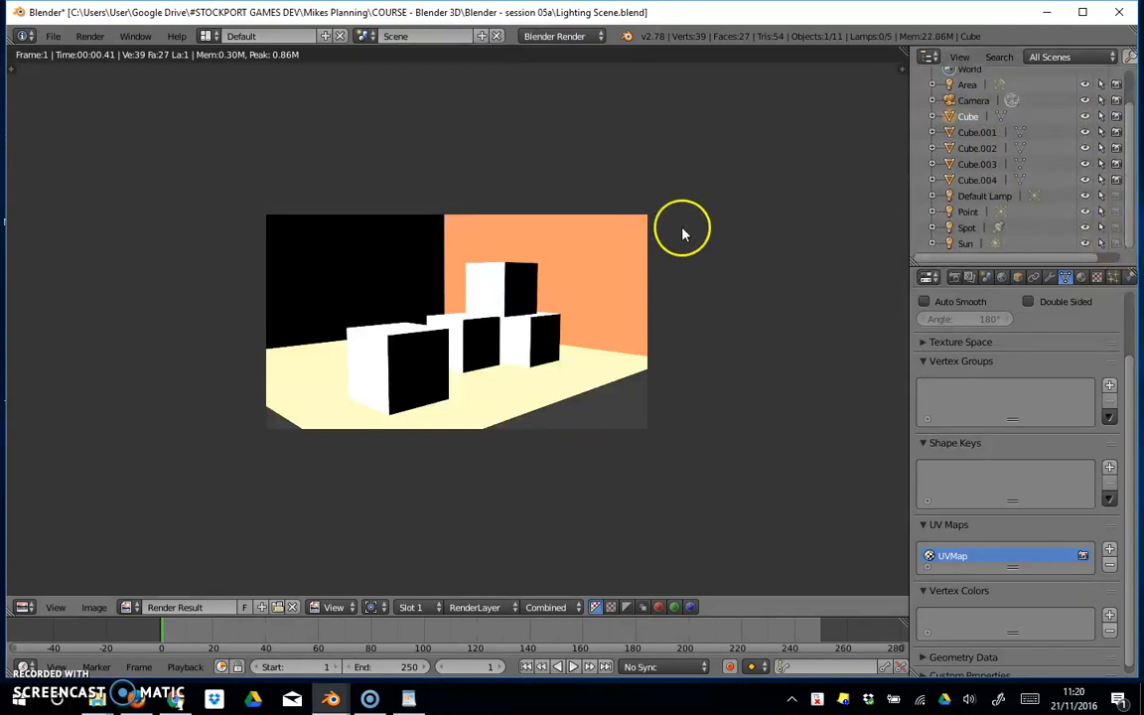
{"action": "key", "text": "F12"}
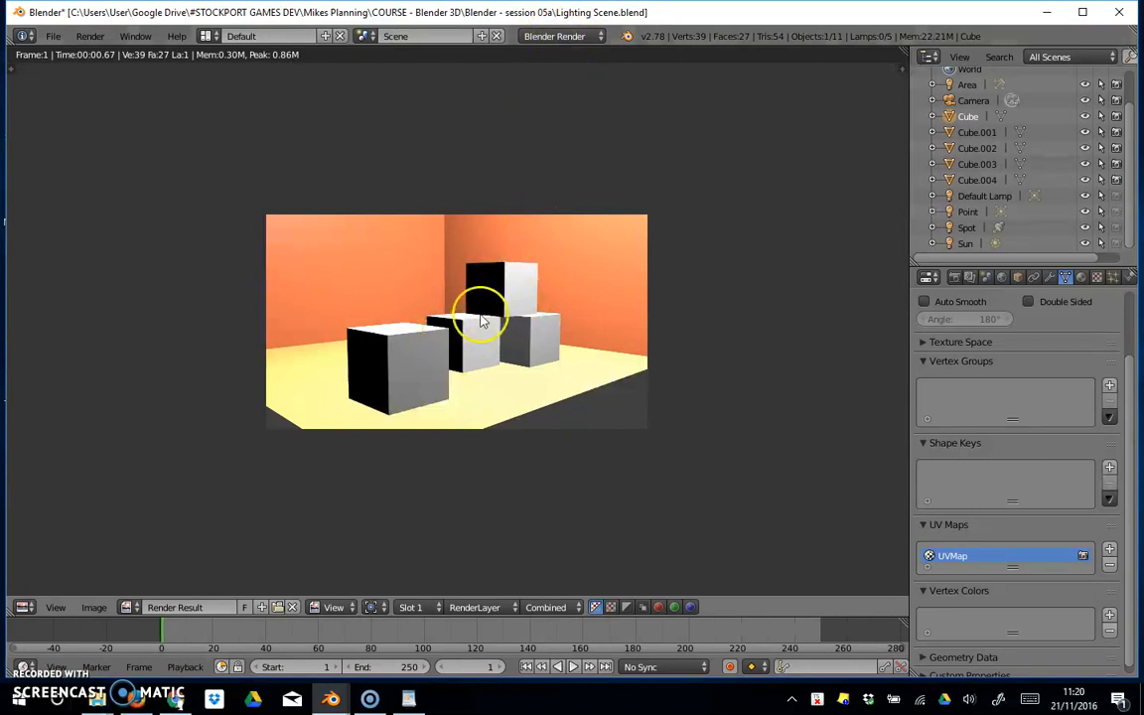
Switch the render engine to Cycles Render and display the material settings of the selected Cube.
{"action": "left_click", "coordinate": [554, 37]}
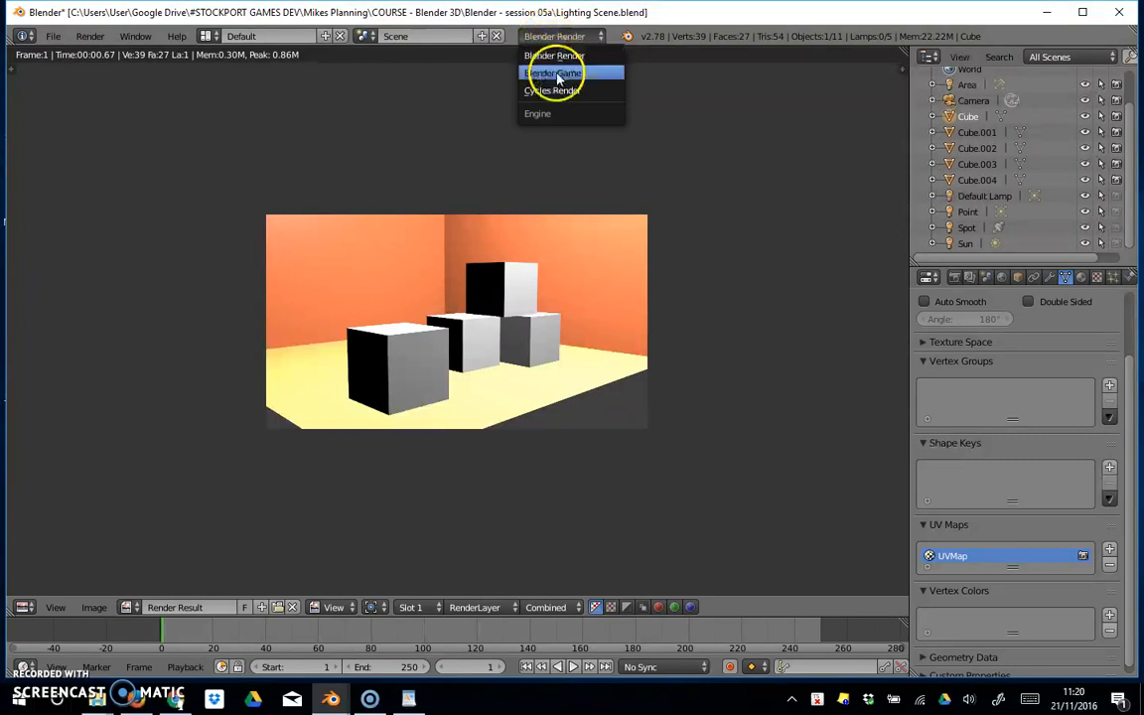
{"action": "left_click", "coordinate": [544, 91]}
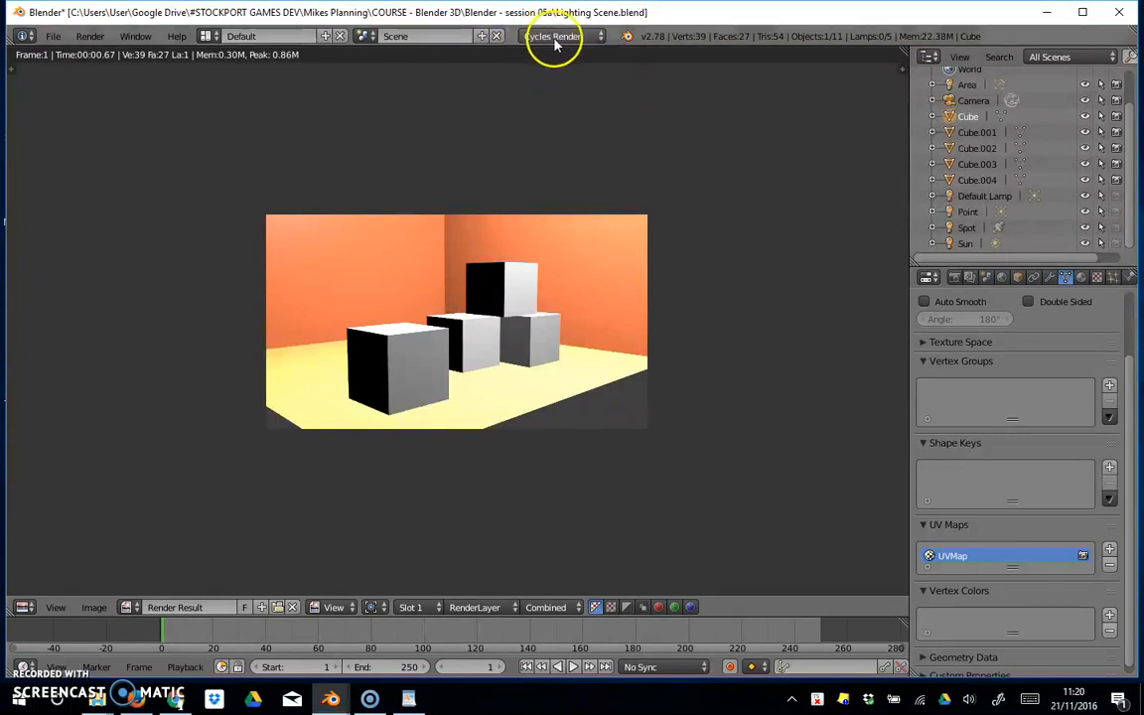
{"action": "left_click", "coordinate": [543, 40]}
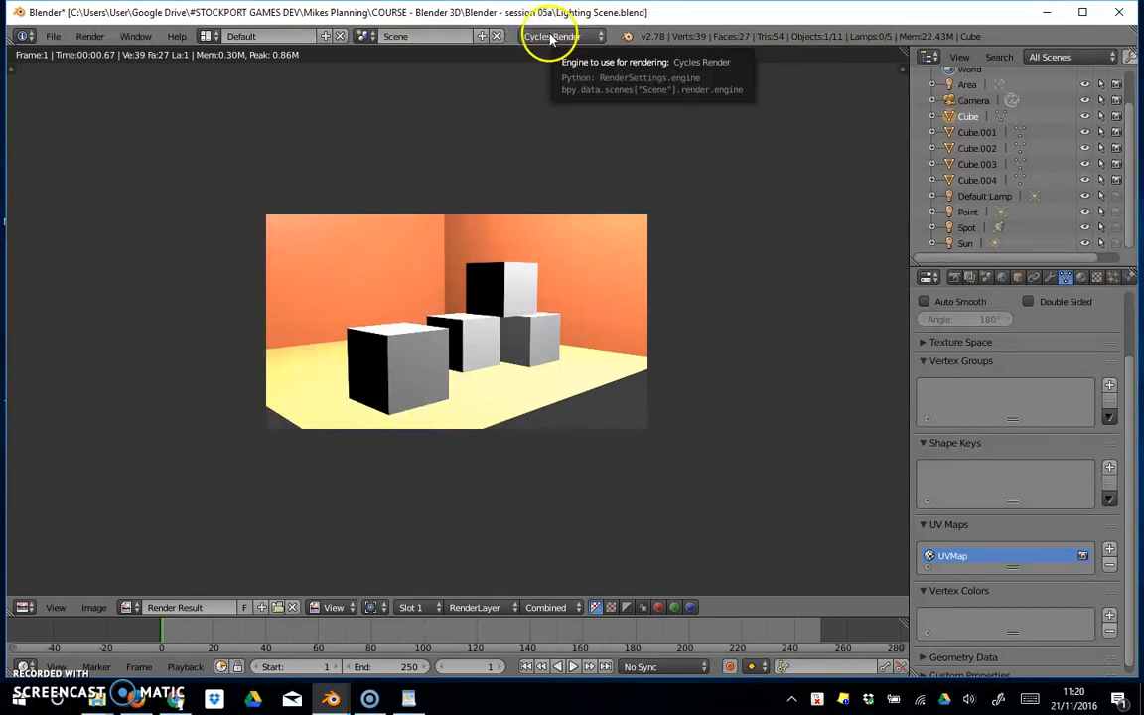
{"action": "left_click", "coordinate": [1080, 277]}
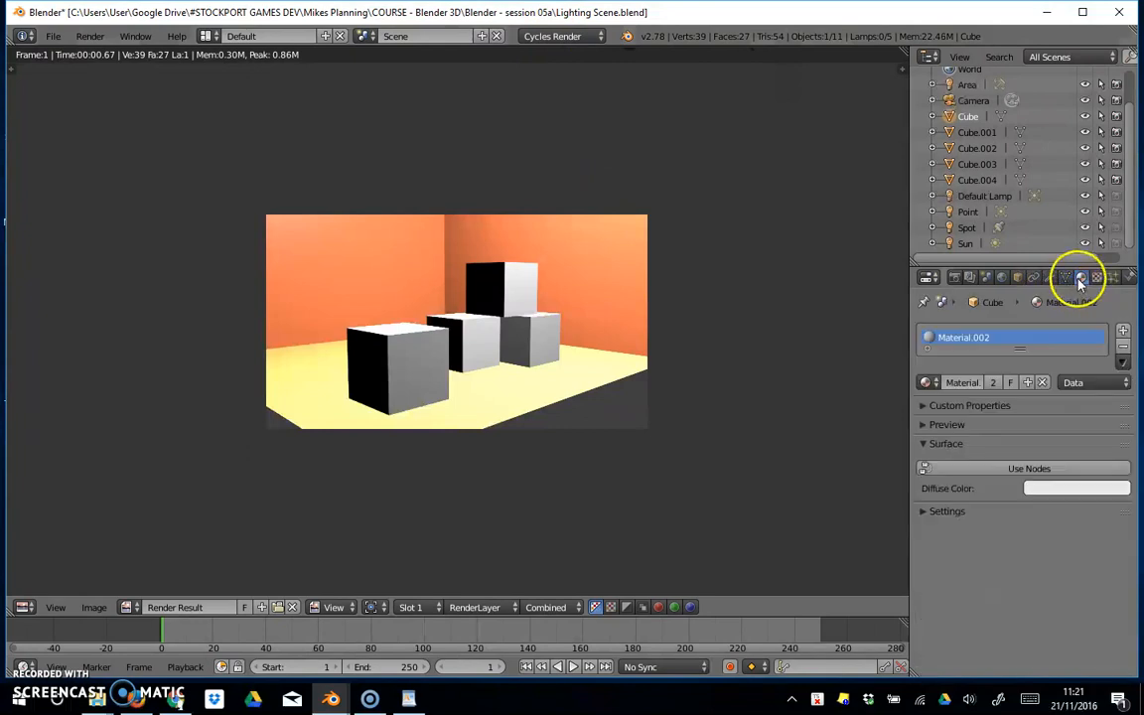
Compare the Cube's material settings under Blender Render and Blender Game, ending back on Cycles Render.
{"action": "left_click", "coordinate": [568, 38]}
{"action": "left_click", "coordinate": [561, 56]}
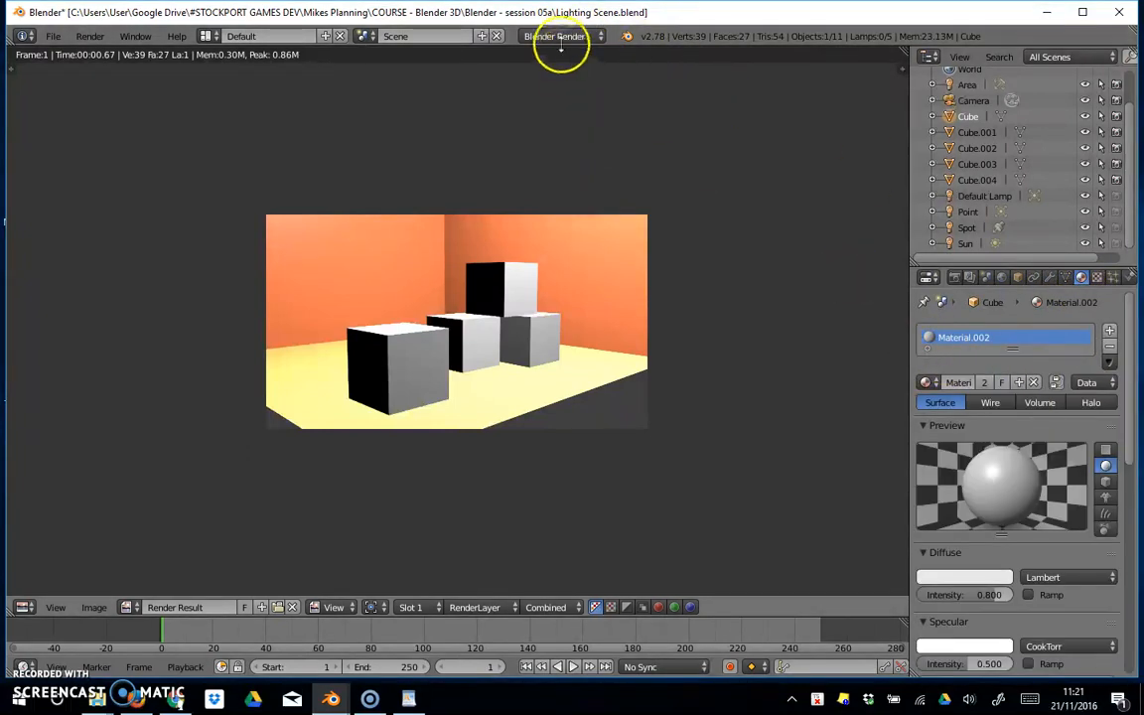
{"action": "left_click", "coordinate": [561, 38]}
{"action": "left_click", "coordinate": [565, 72]}
{"action": "left_click", "coordinate": [561, 44]}
{"action": "left_click", "coordinate": [559, 91]}
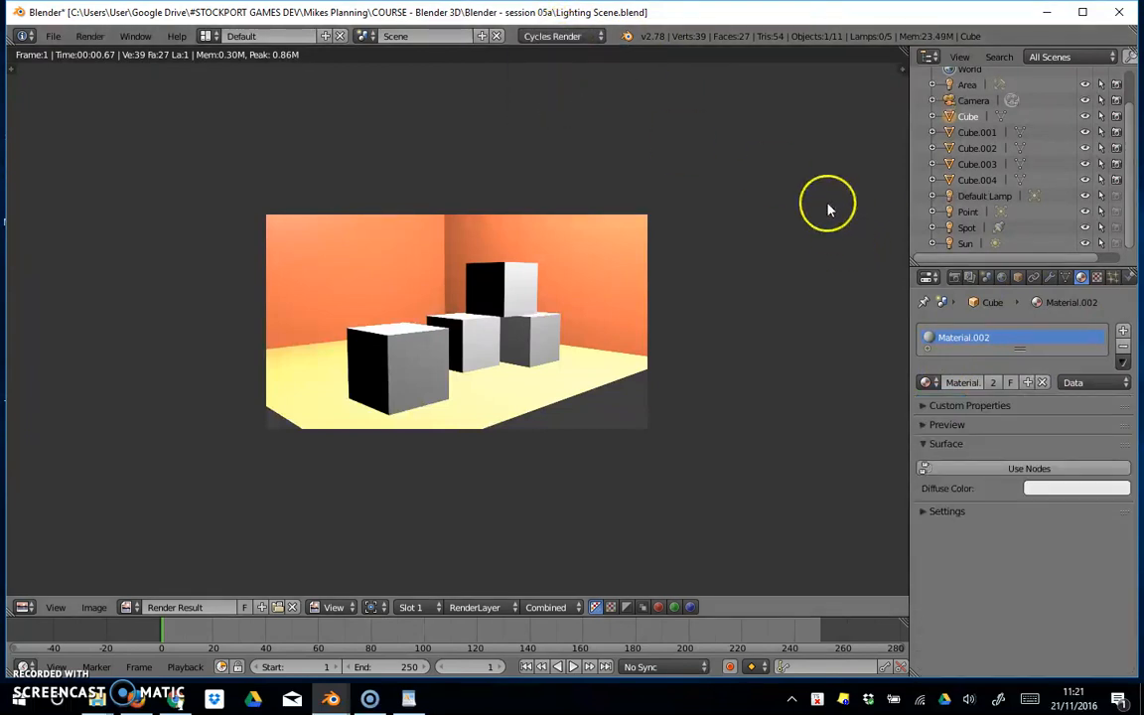
Keep Cycles Render as the engine and render the complete lighting scene with it.
{"action": "left_click", "coordinate": [562, 35]}
{"action": "left_click", "coordinate": [565, 96]}
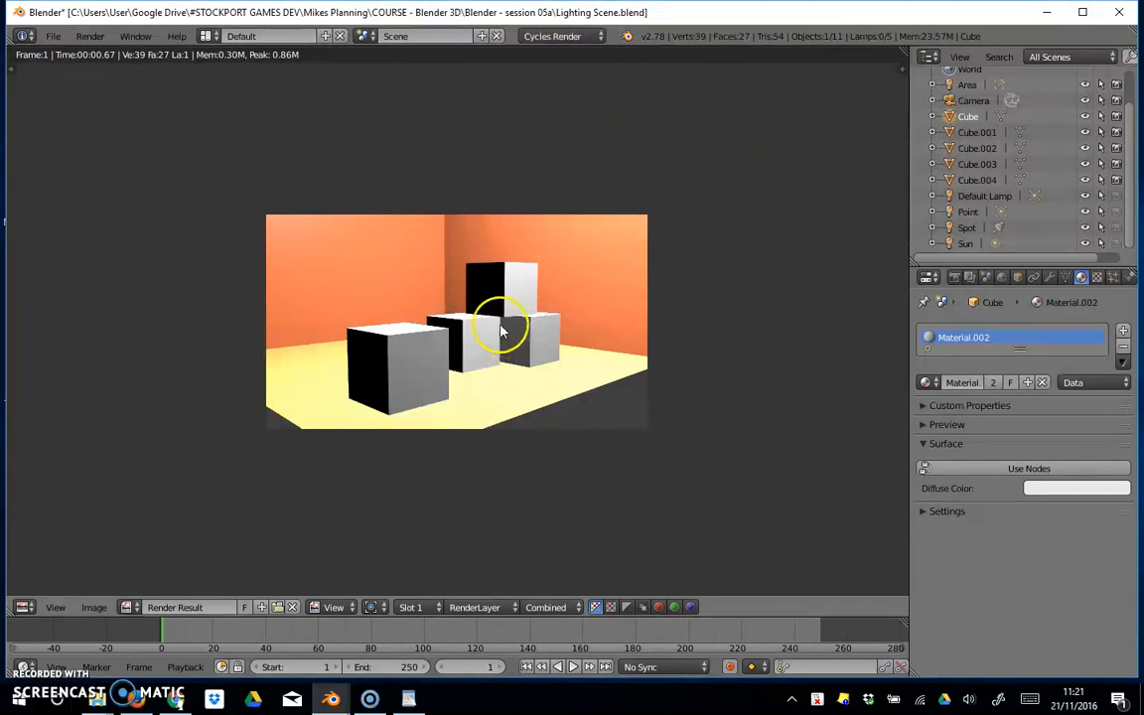
{"action": "key", "text": "F12"}
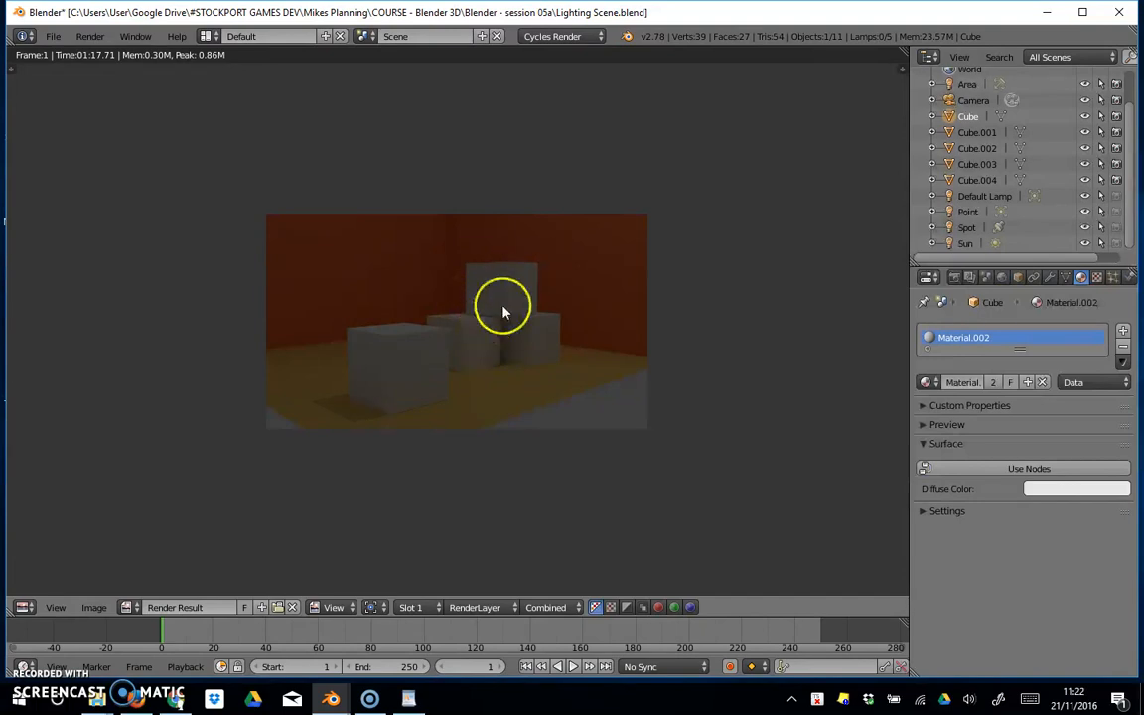
Return the render engine to Blender Render and render the same scene for comparison with the Cycles result.
{"action": "left_click", "coordinate": [552, 37]}
{"action": "left_click", "coordinate": [554, 55]}
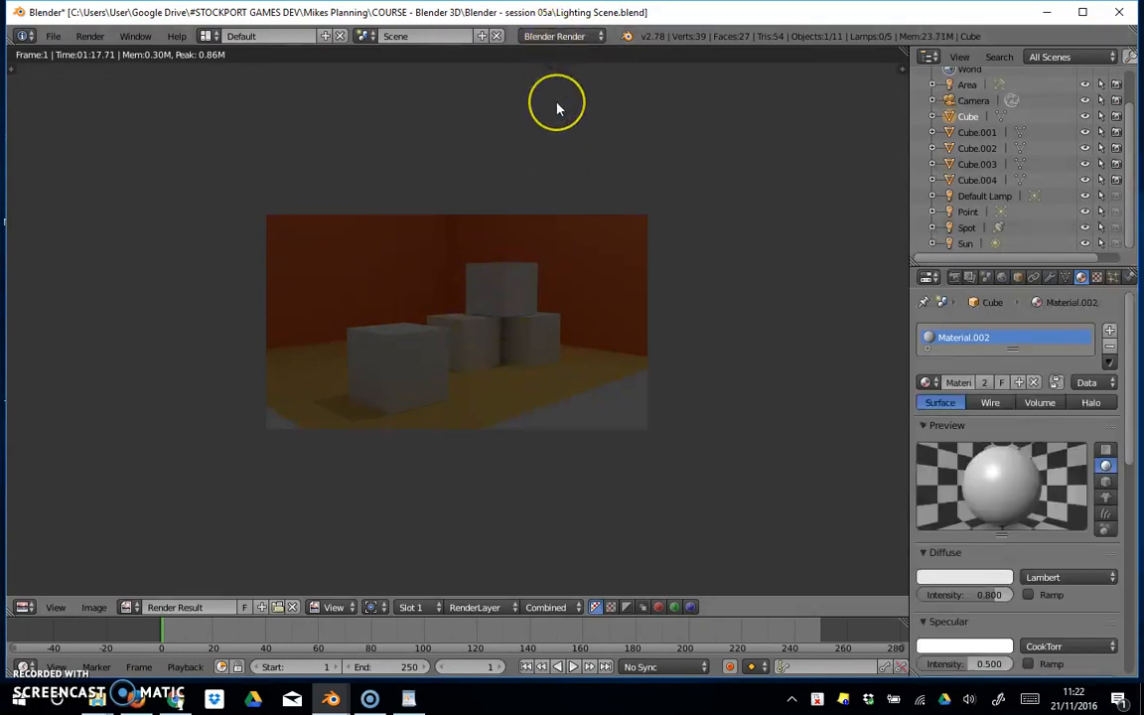
{"action": "key", "text": "F12"}
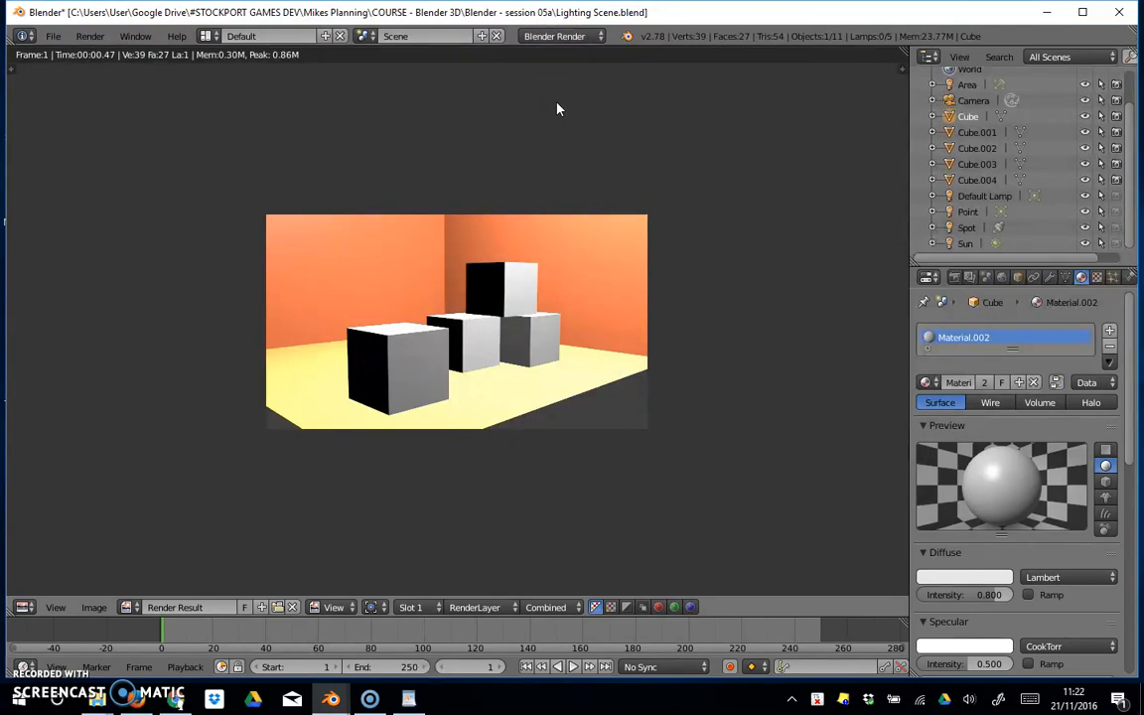